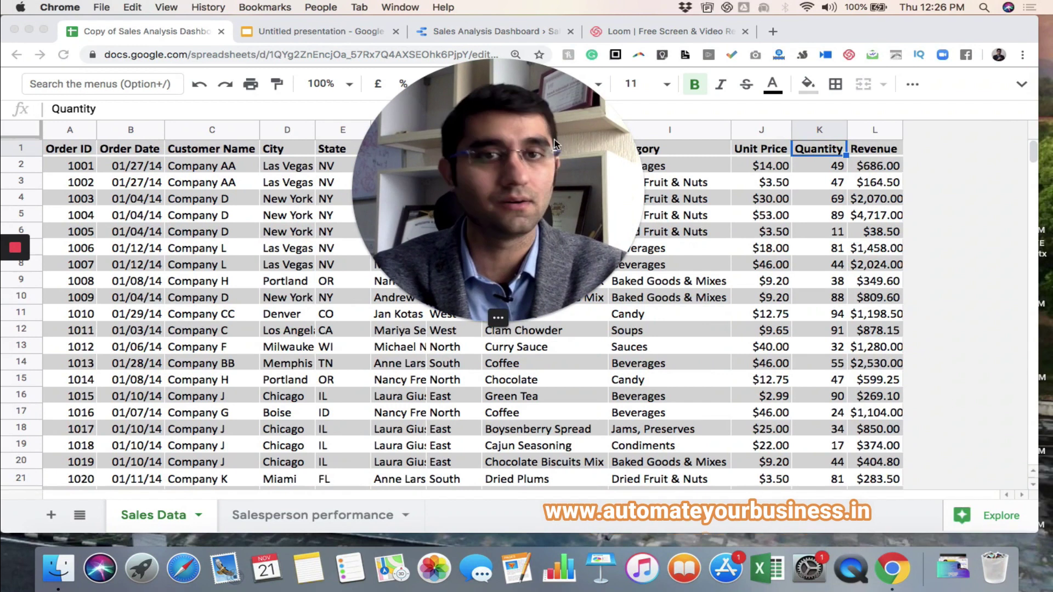
Walk through the sales data columns: Order Date, Customer Name, Salesperson, Product Name, Category, Unit Price, Quantity, Revenue.
drag(542, 154, 916, 359)
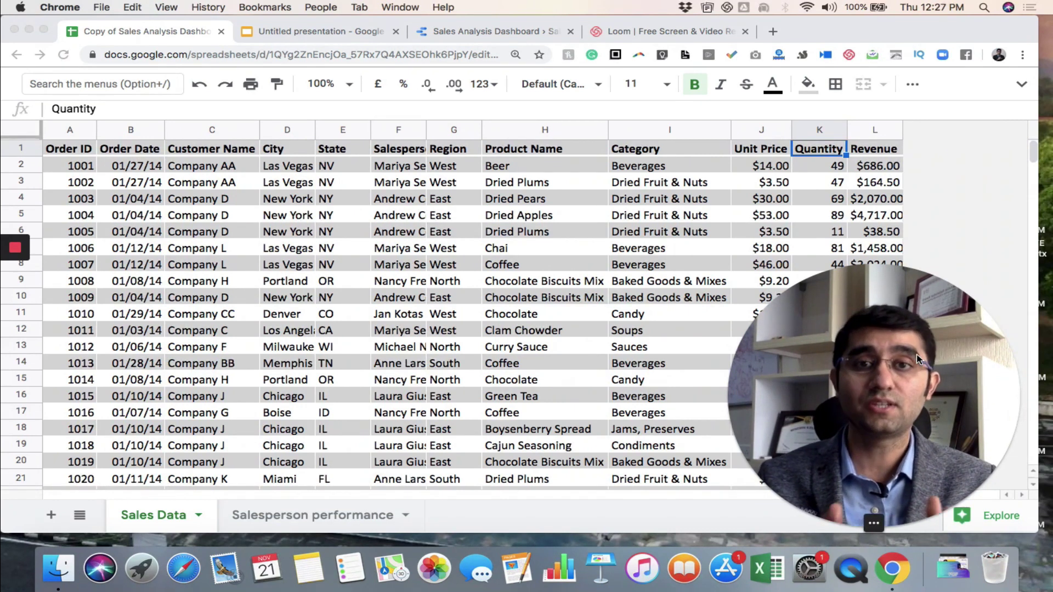
click(394, 153)
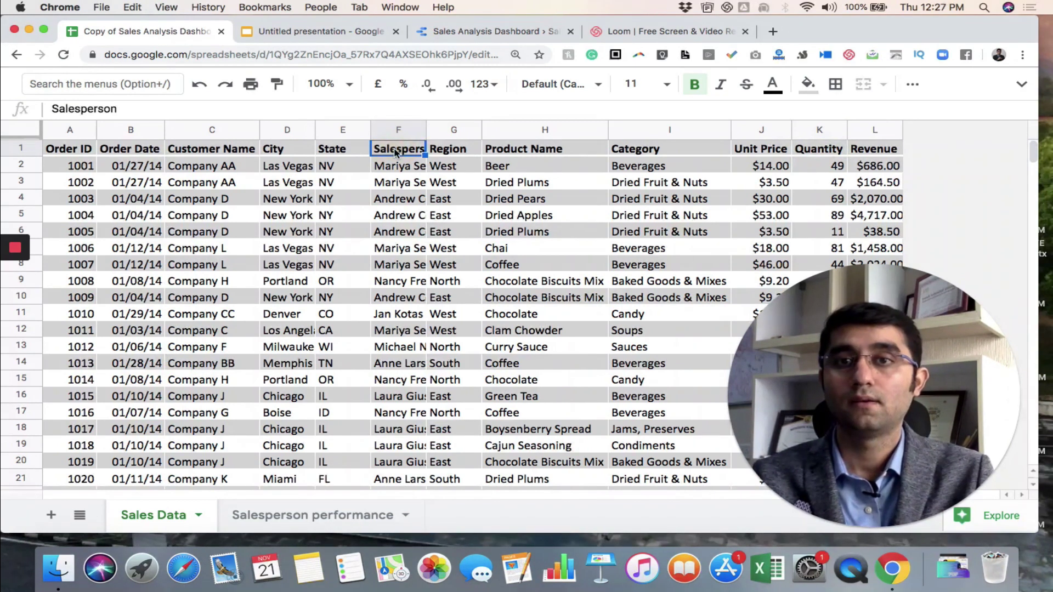
click(225, 149)
click(129, 150)
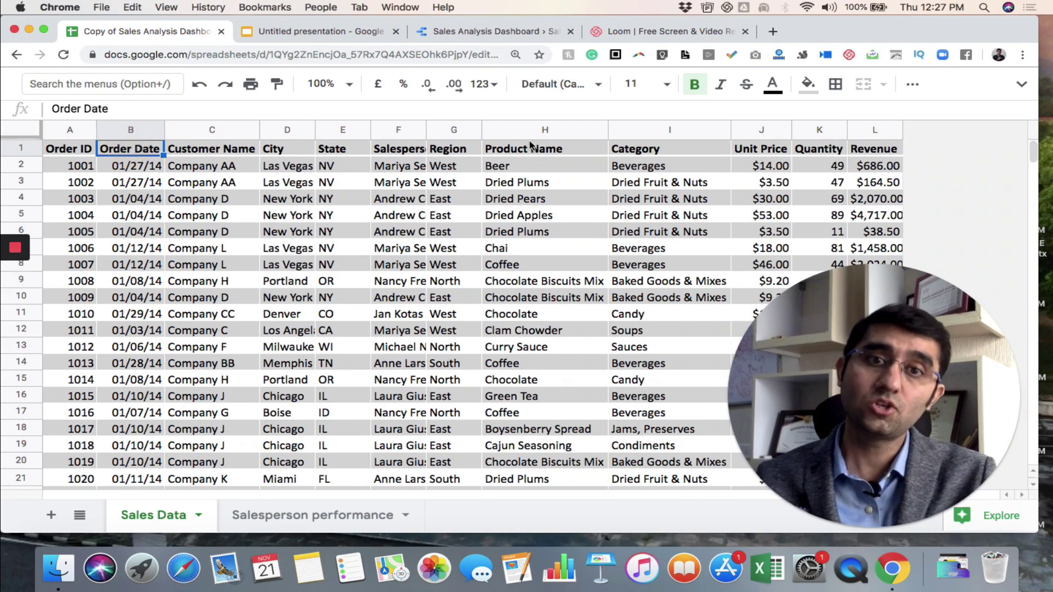
click(542, 129)
click(642, 151)
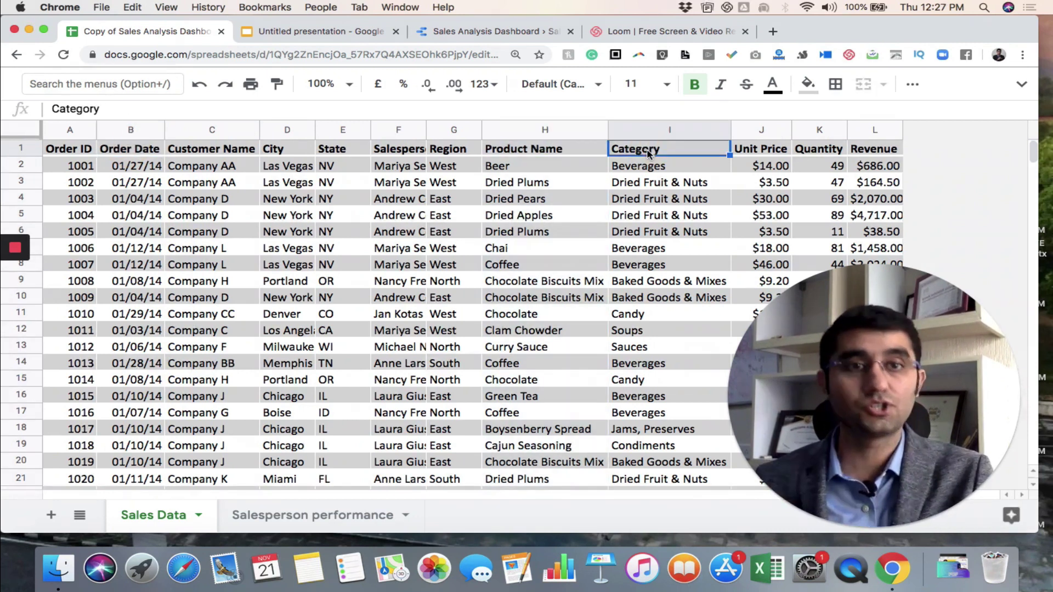
click(770, 152)
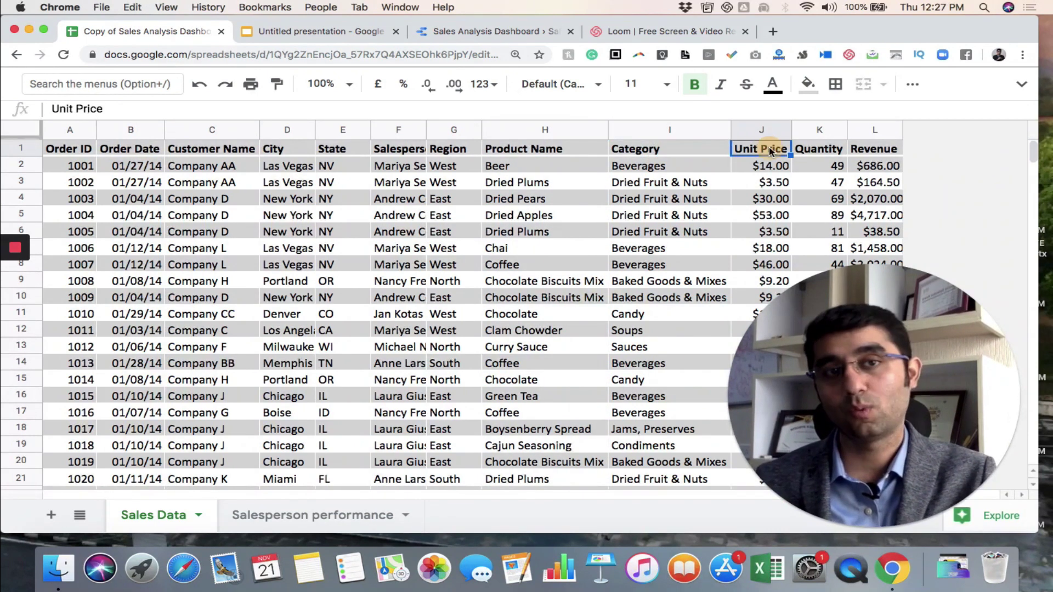
click(821, 152)
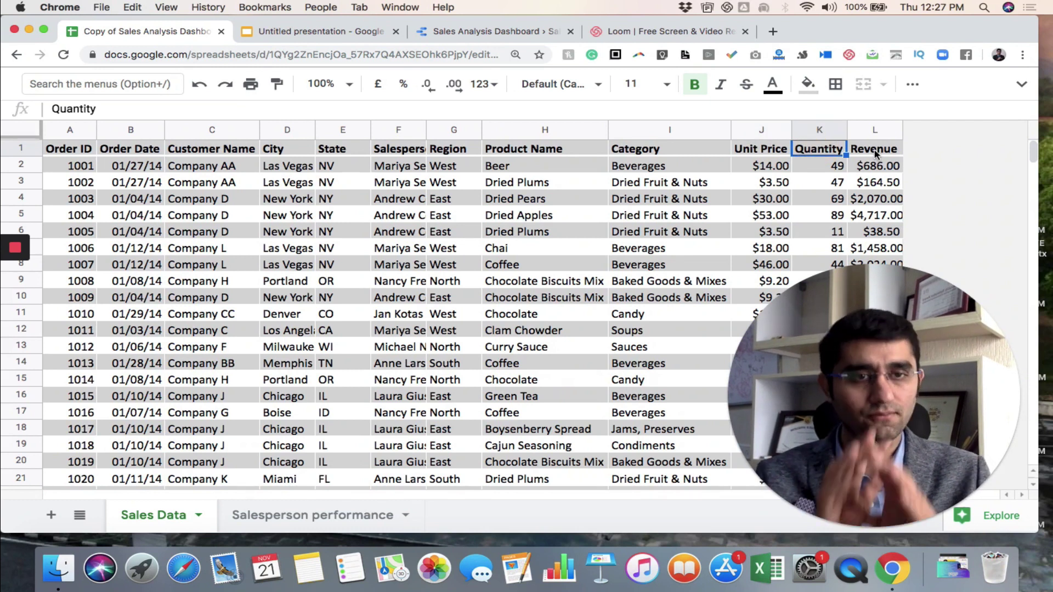
click(876, 152)
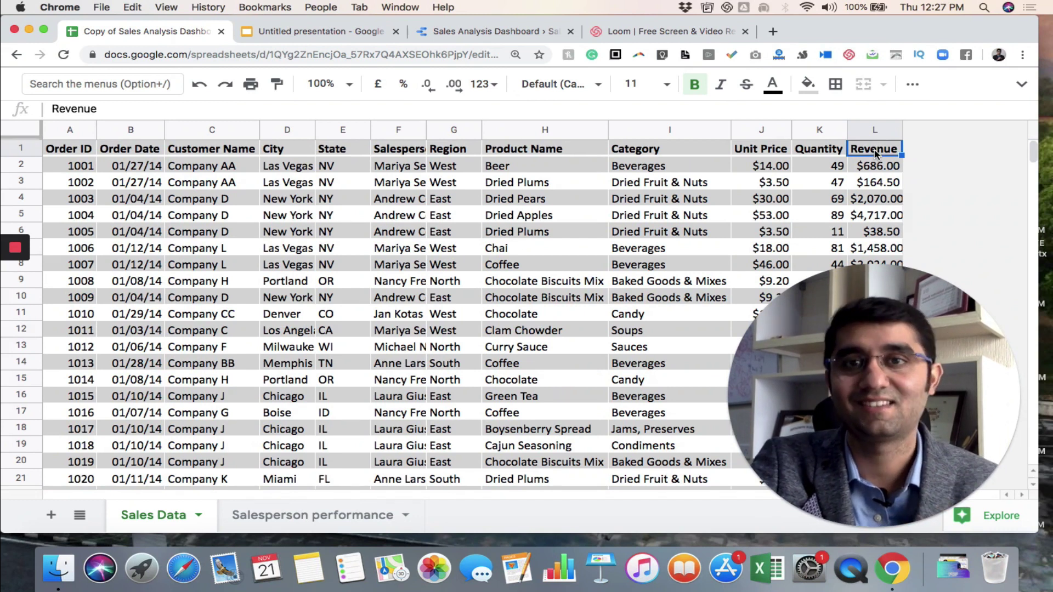
Present the Sales Analysis-Questions slide full screen, then return to the sales spreadsheet.
key(ctrl+Tab)
click(813, 107)
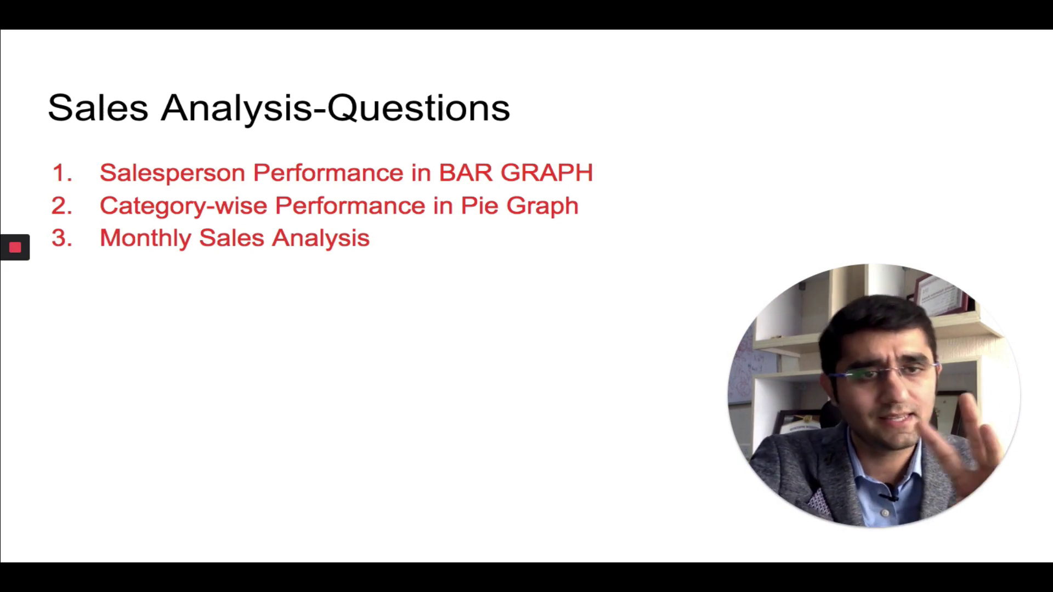
key(Escape)
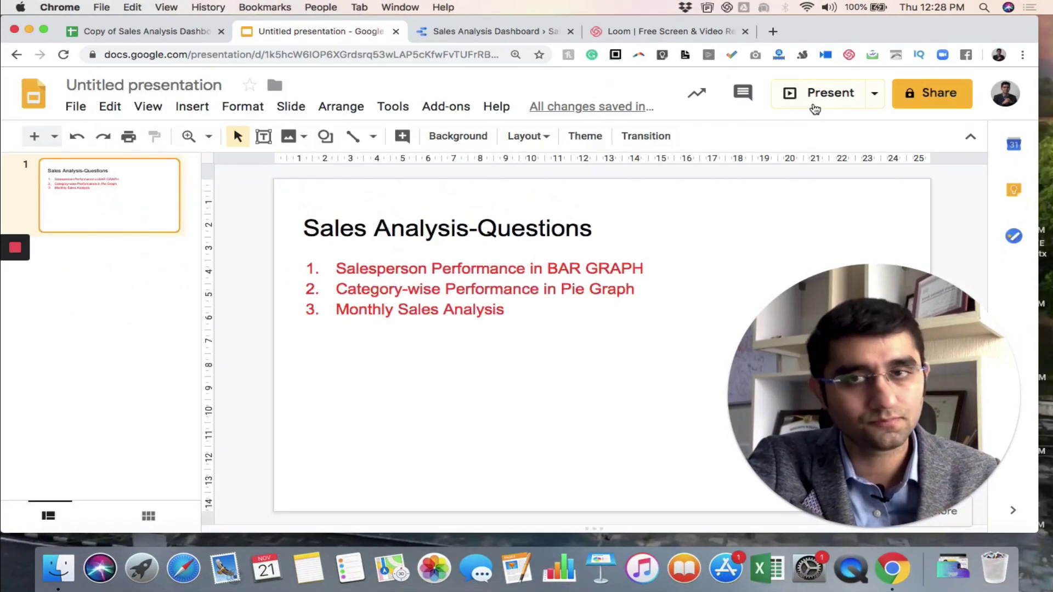
key(ctrl+shift+Tab)
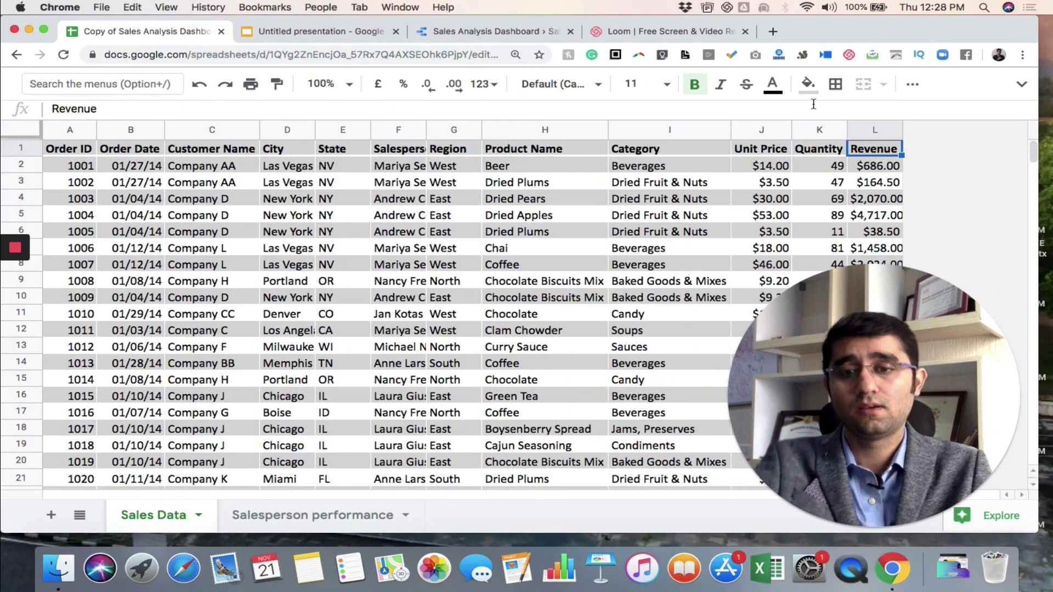
key(super+Left)
key(super+Down)
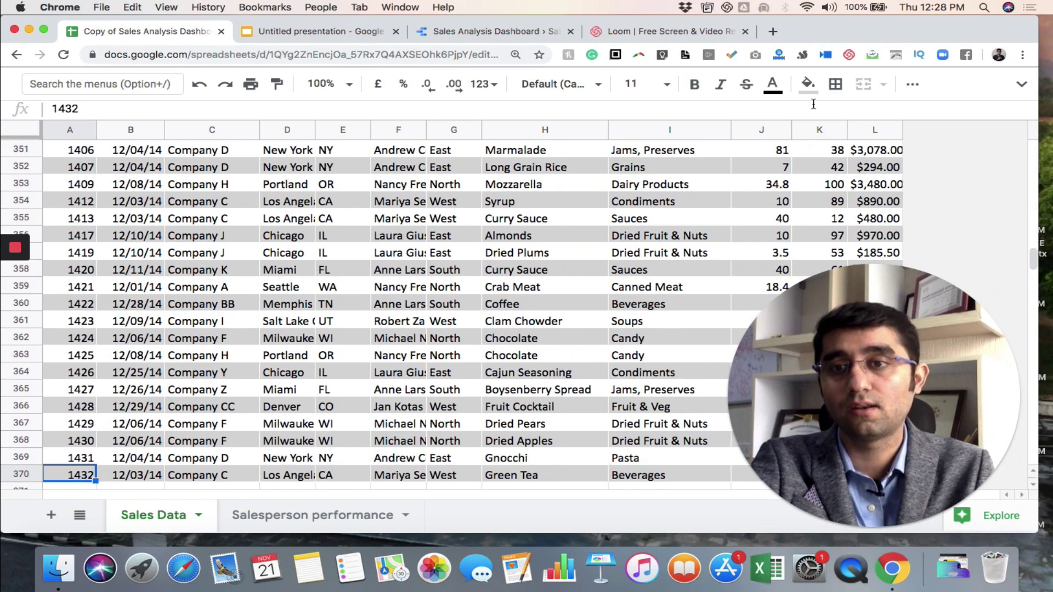
key(super+Up)
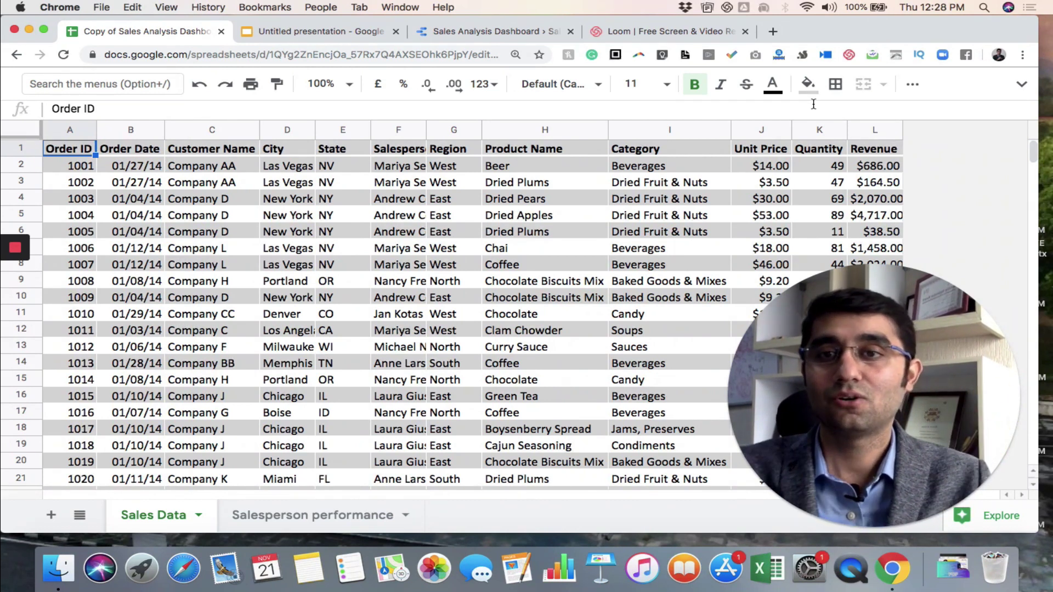
Build a pivot table from 'Sales Data'!A1:L370 on a new sheet with Data > Pivot table.
click(1022, 87)
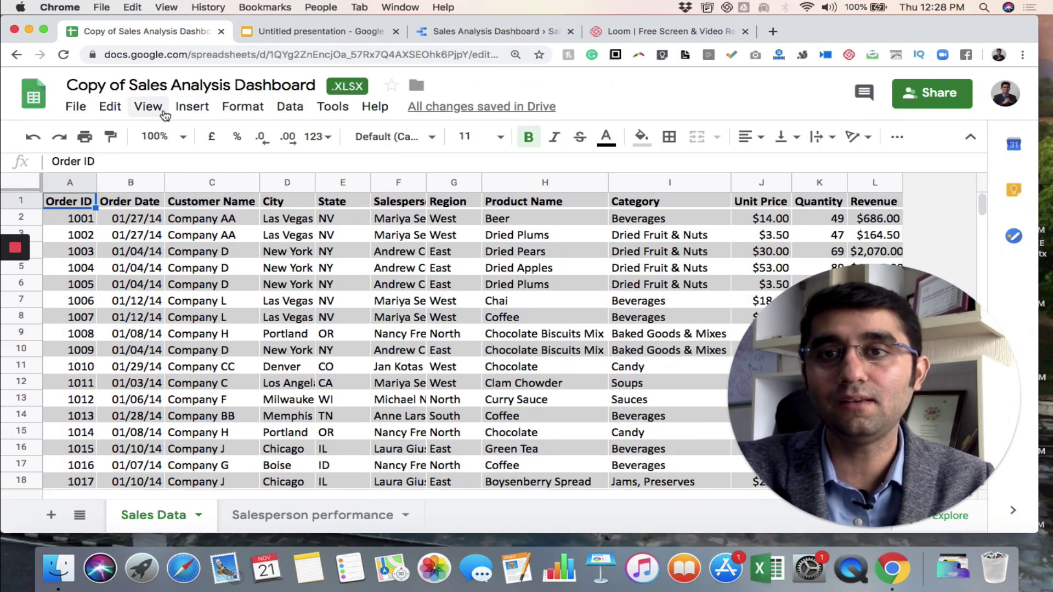
click(288, 107)
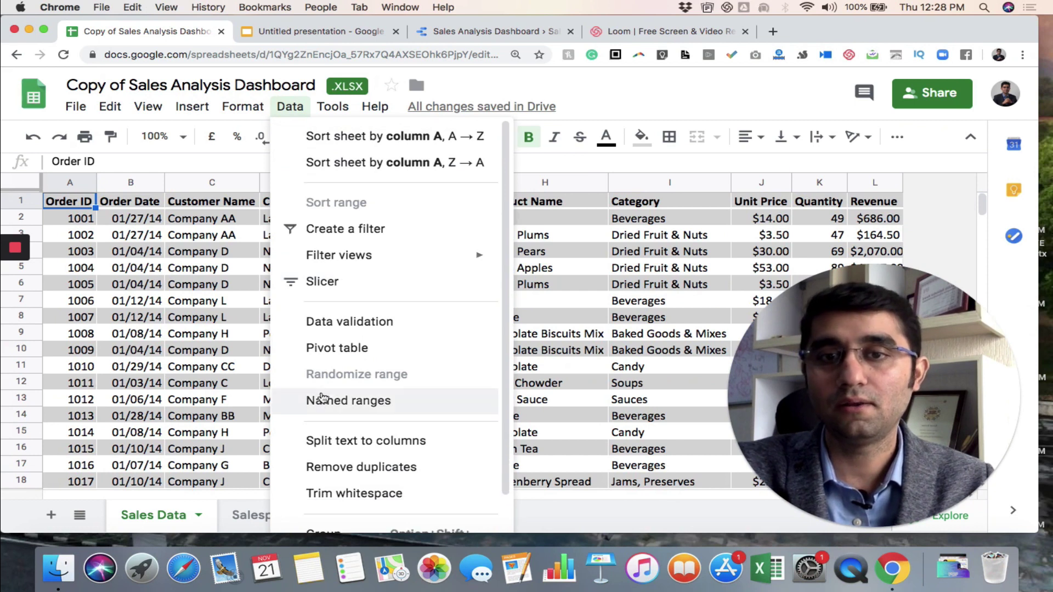
click(346, 351)
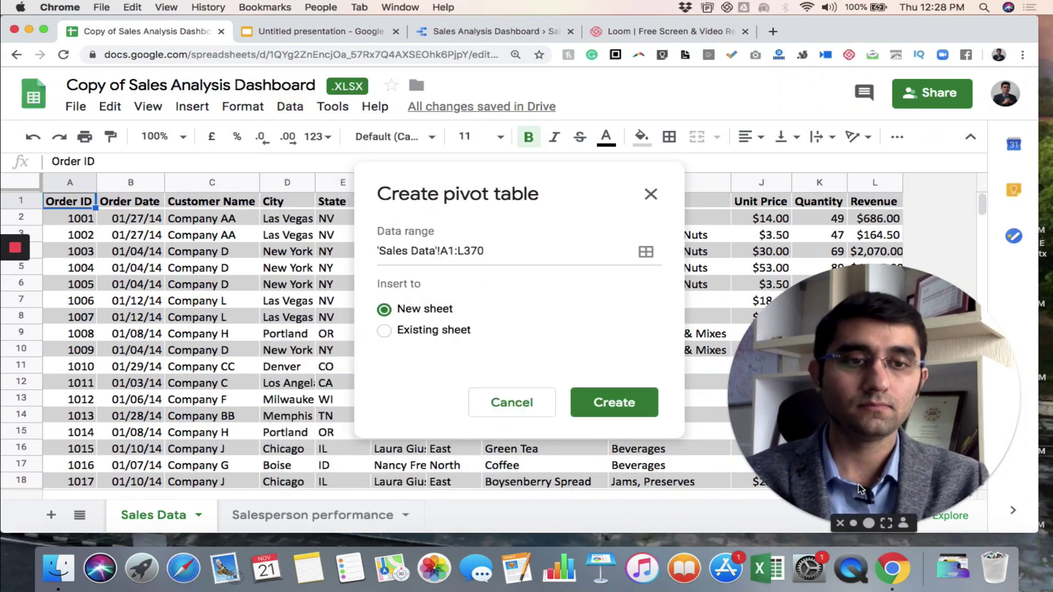
click(852, 525)
drag(811, 455, 99, 479)
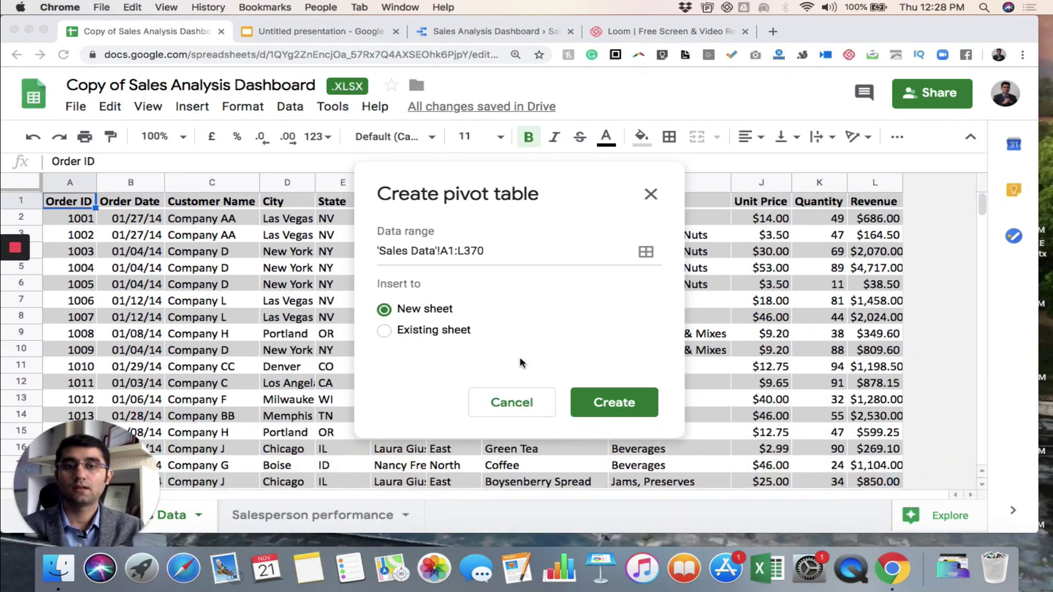
click(619, 404)
click(619, 404)
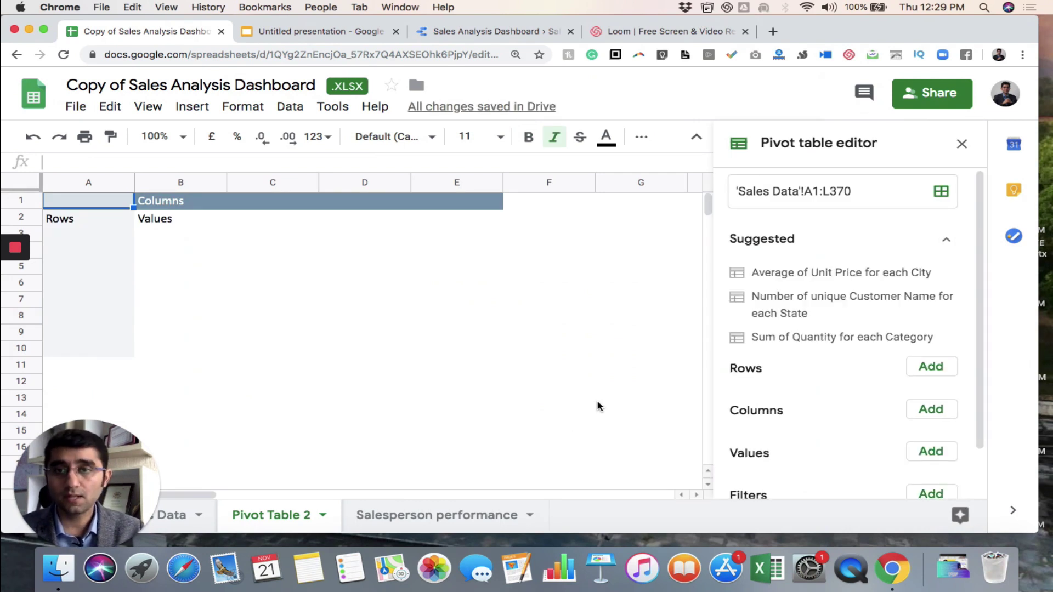
click(61, 222)
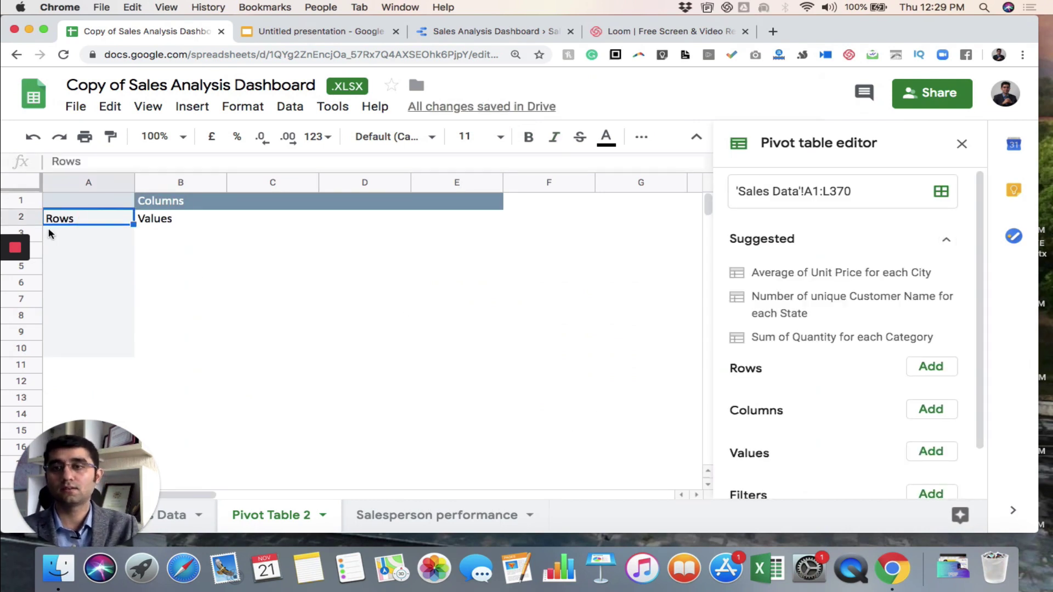
click(49, 231)
click(64, 267)
click(152, 202)
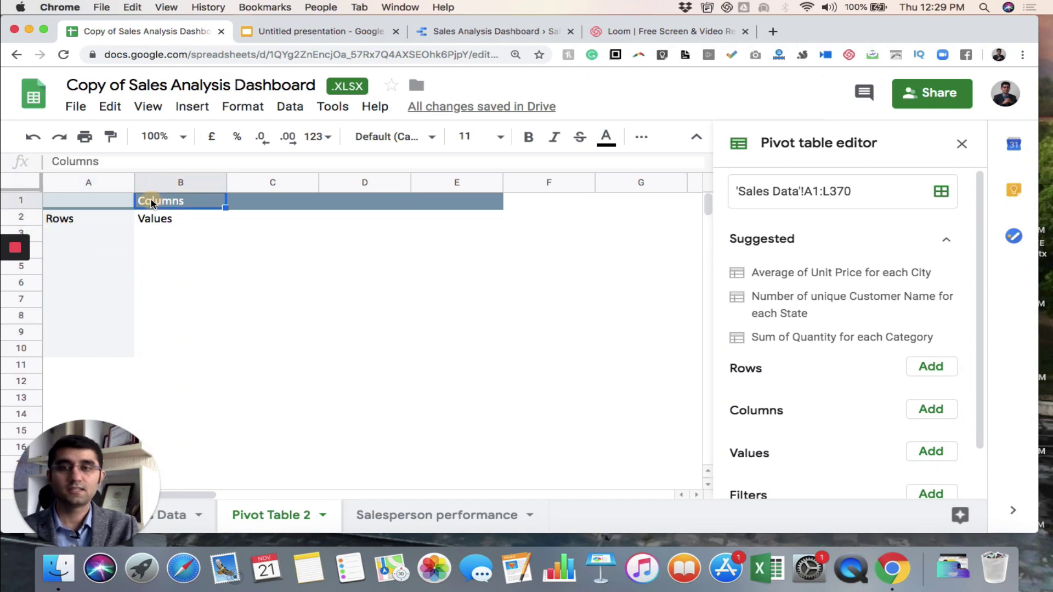
click(167, 228)
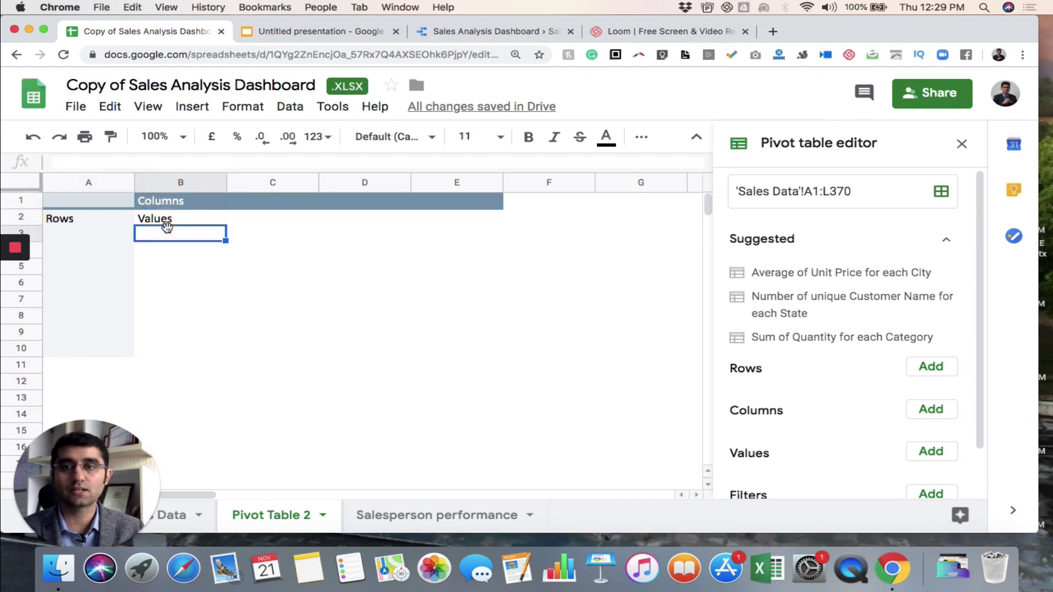
scroll(818, 383, down, 2)
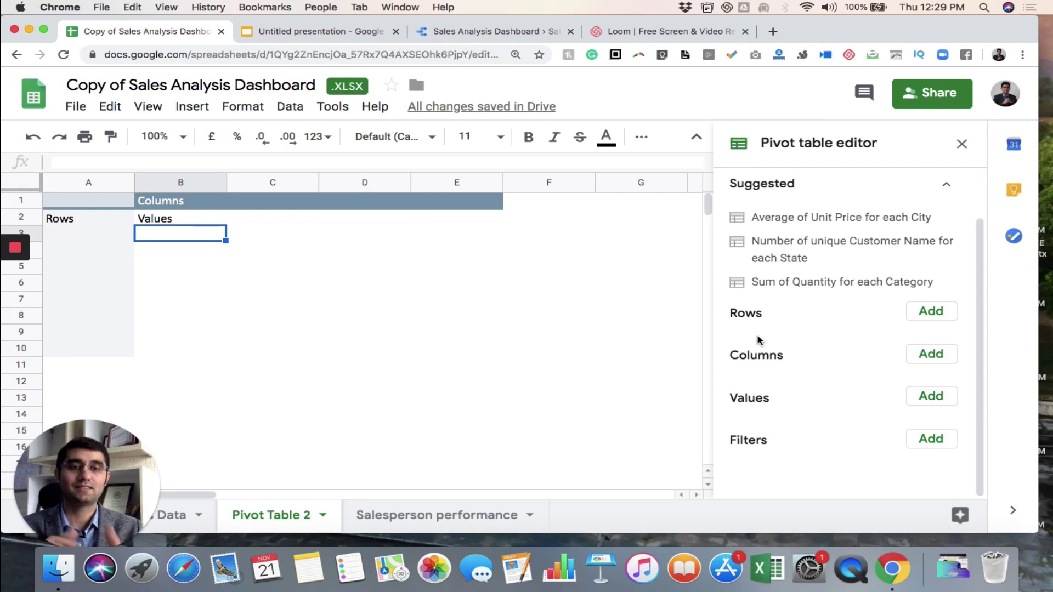
Add Salesperson as the pivot row field, listing eight salespeople above a Grand Total row.
click(939, 315)
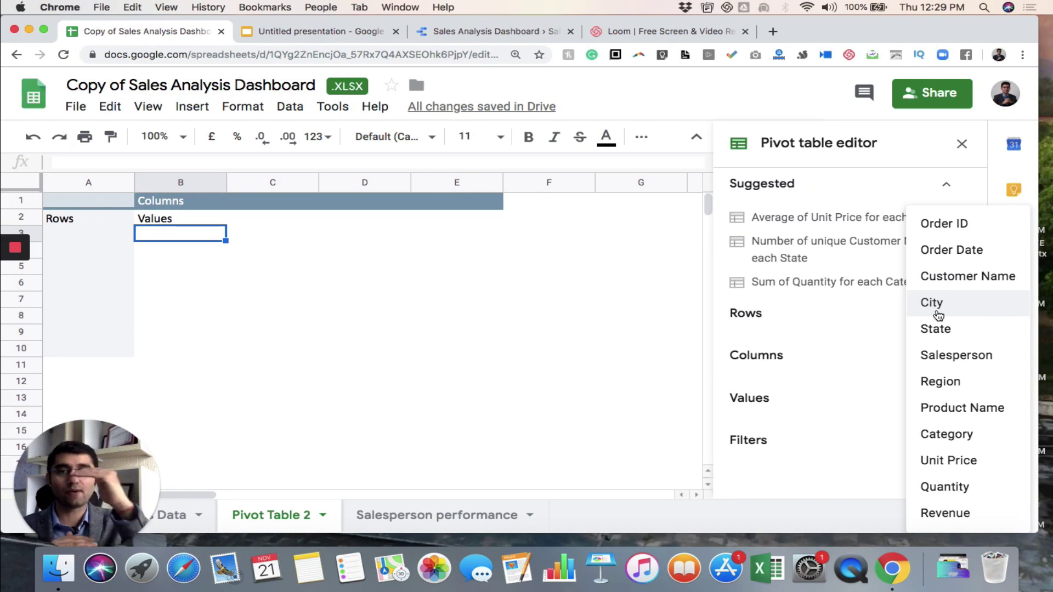
click(962, 366)
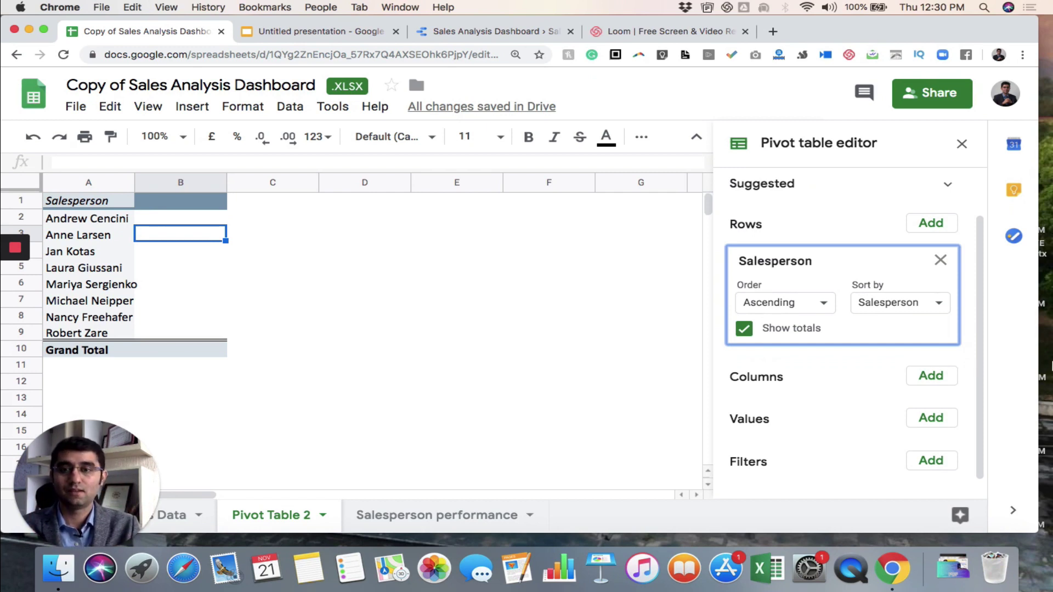
click(171, 515)
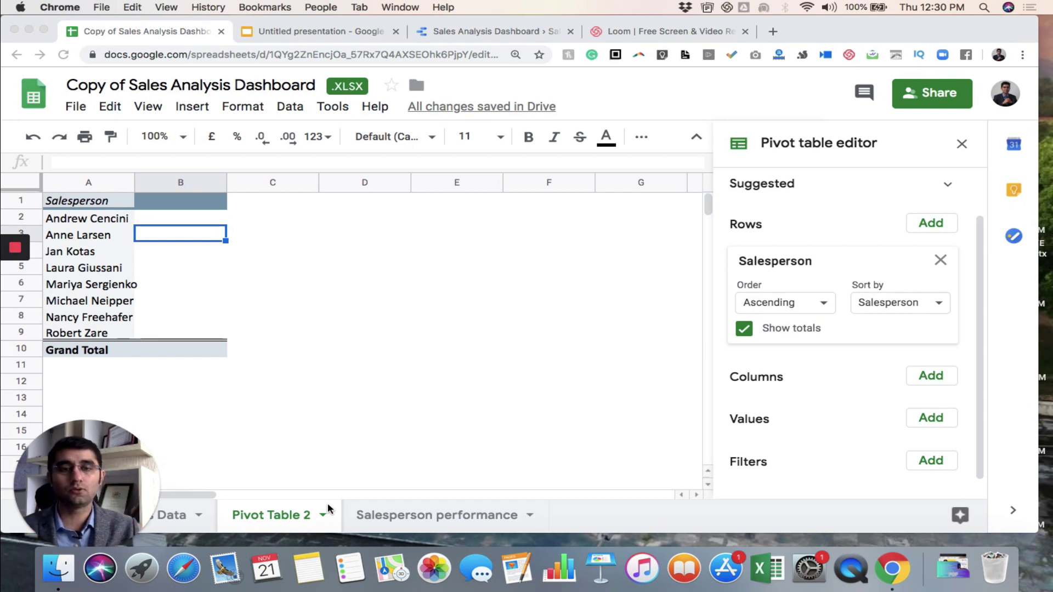
Add Revenue as a SUM value, giving each salesperson's total and a $435,036.16 grand total.
click(932, 418)
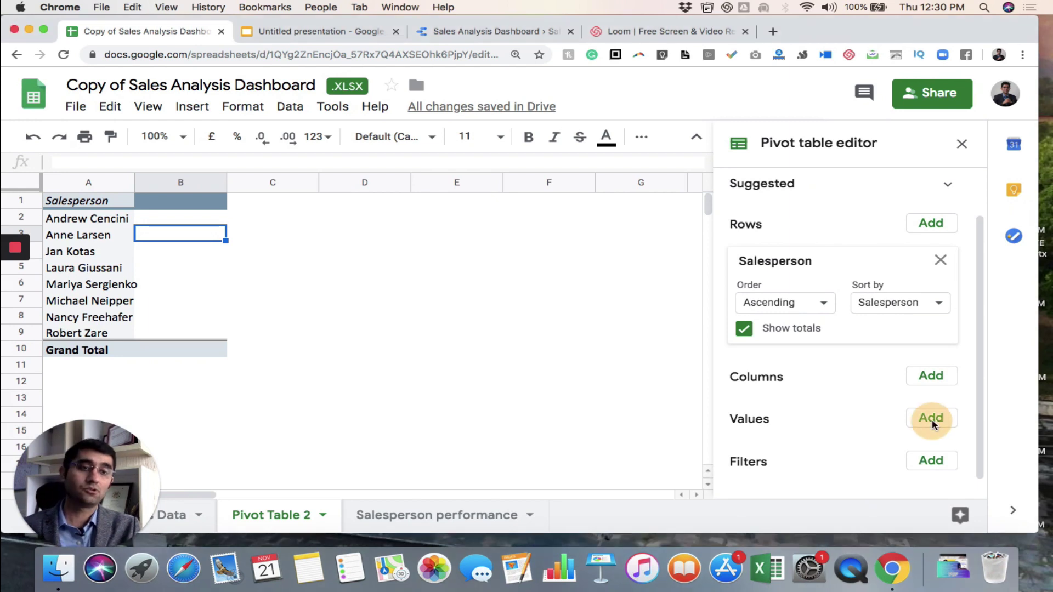
click(932, 419)
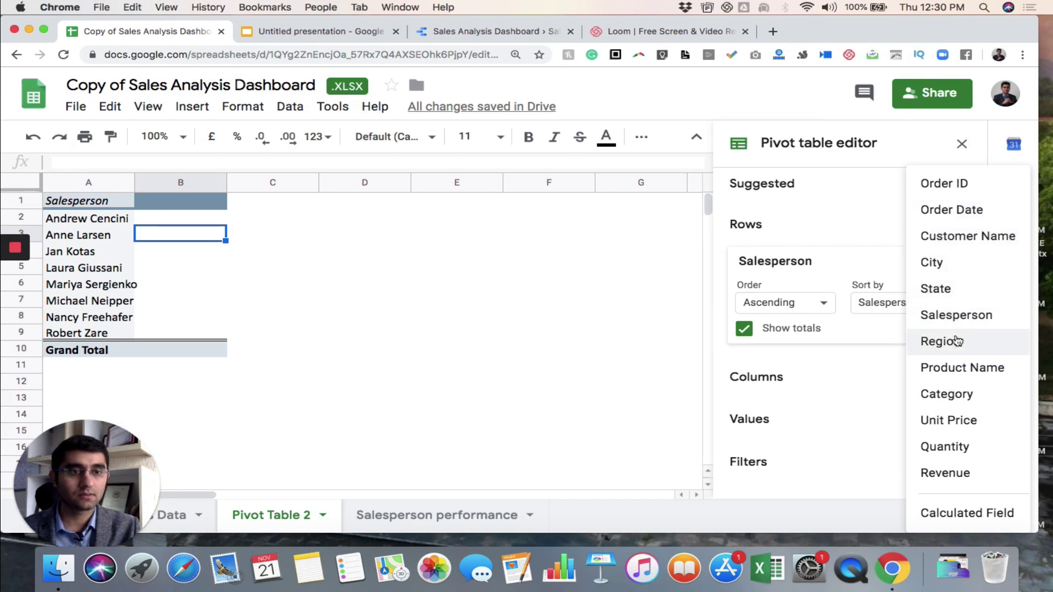
click(965, 477)
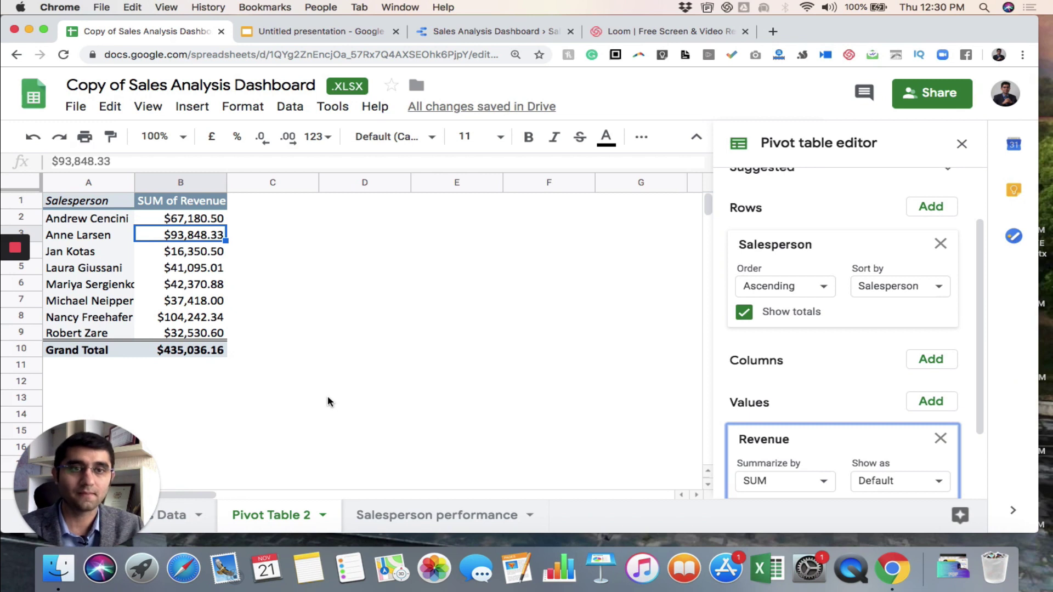
click(96, 305)
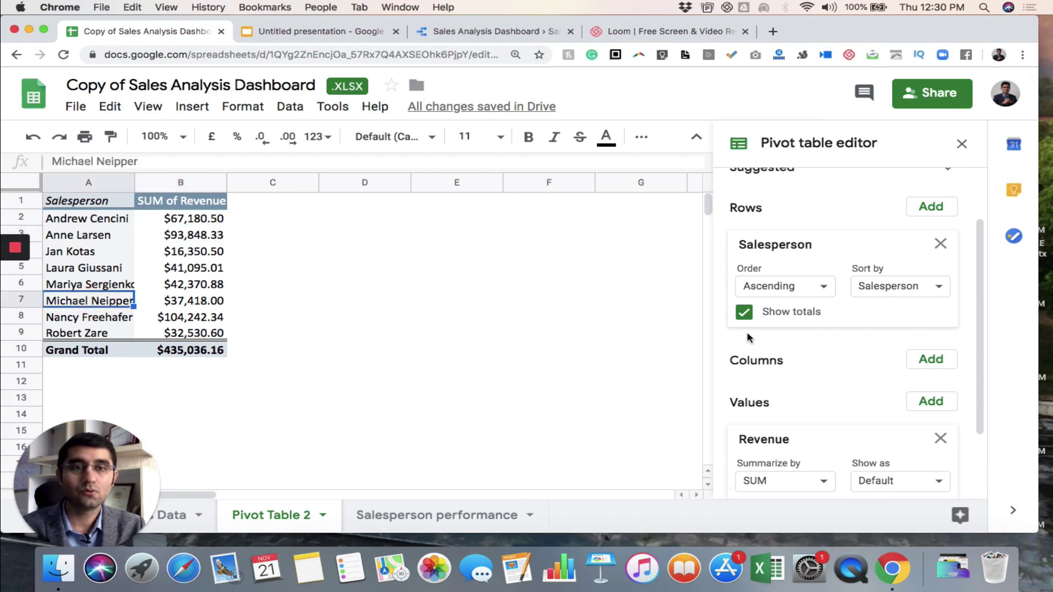
Sort salesperson rows descending by SUM of Revenue, from $104,242.34 down to $16,350.50.
scroll(795, 236, up, 2)
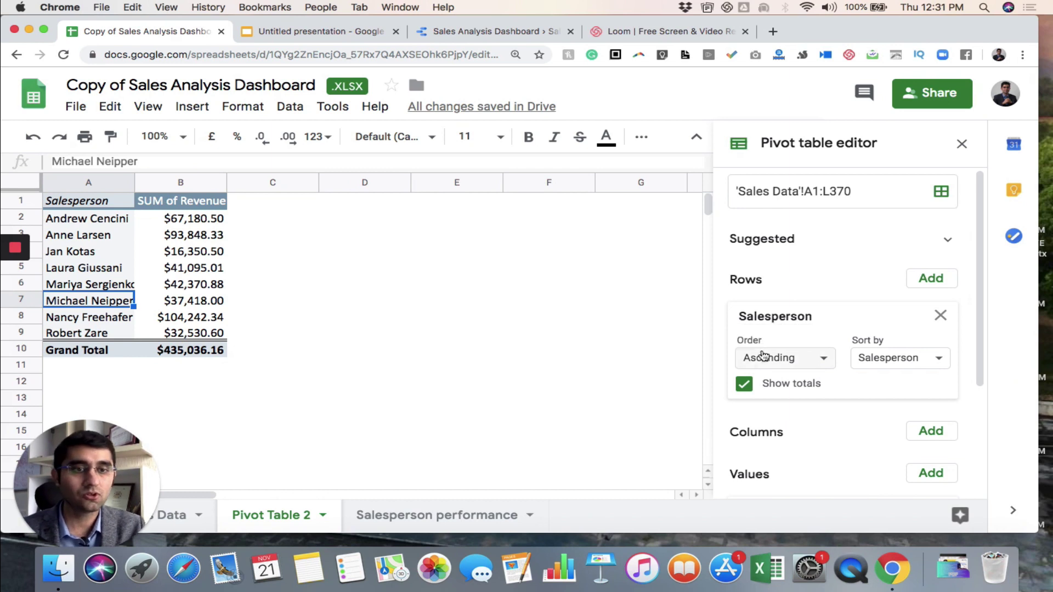
click(791, 359)
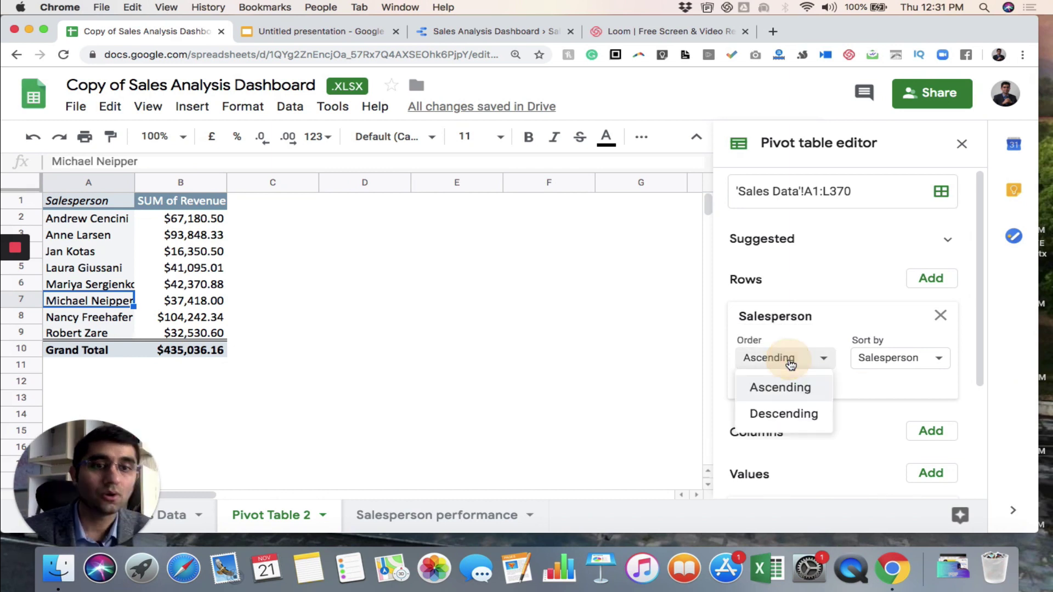
click(781, 411)
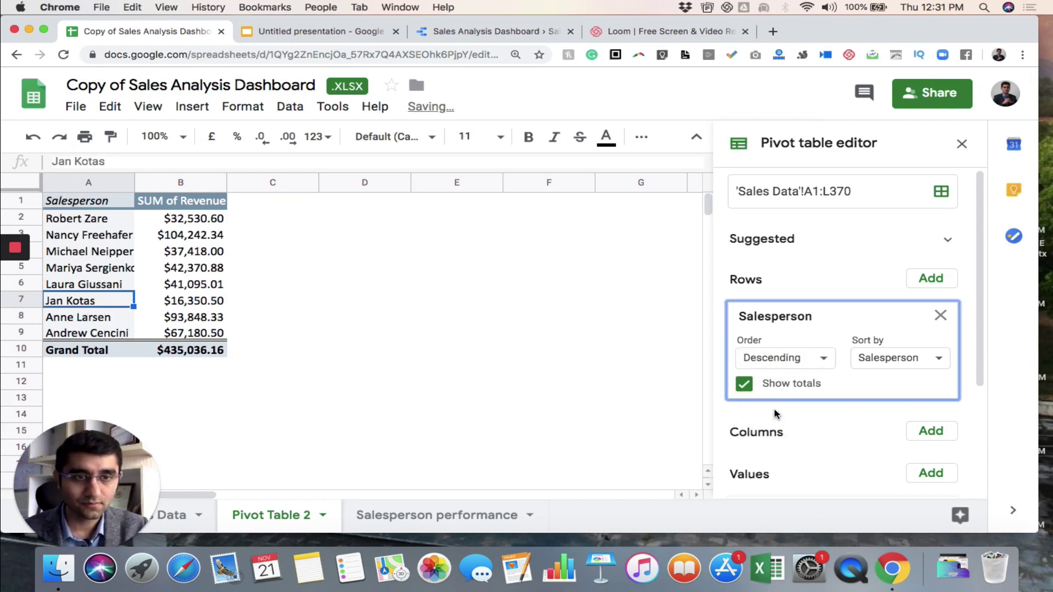
click(896, 357)
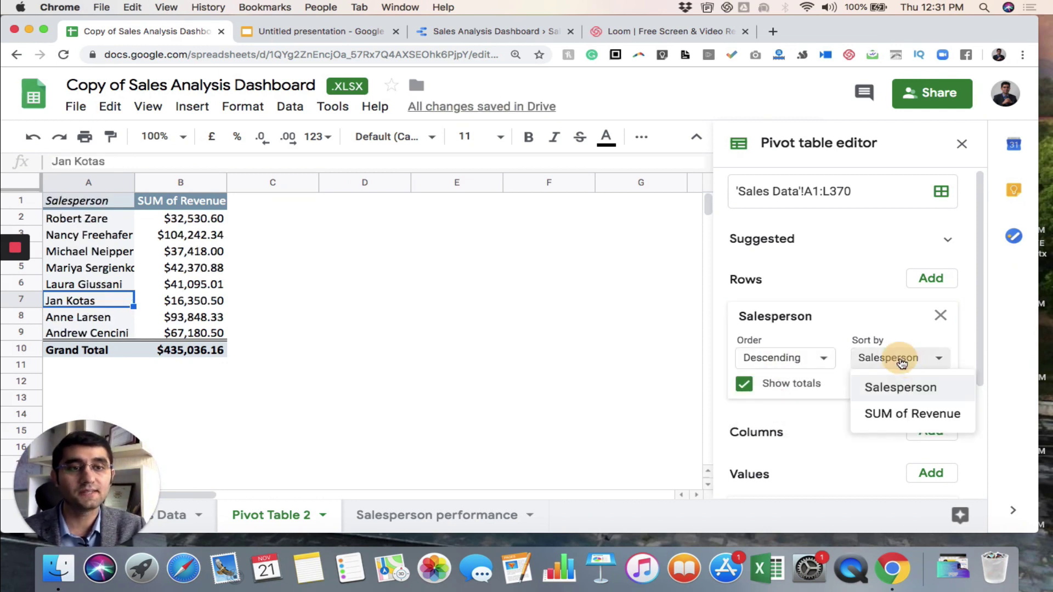
click(883, 416)
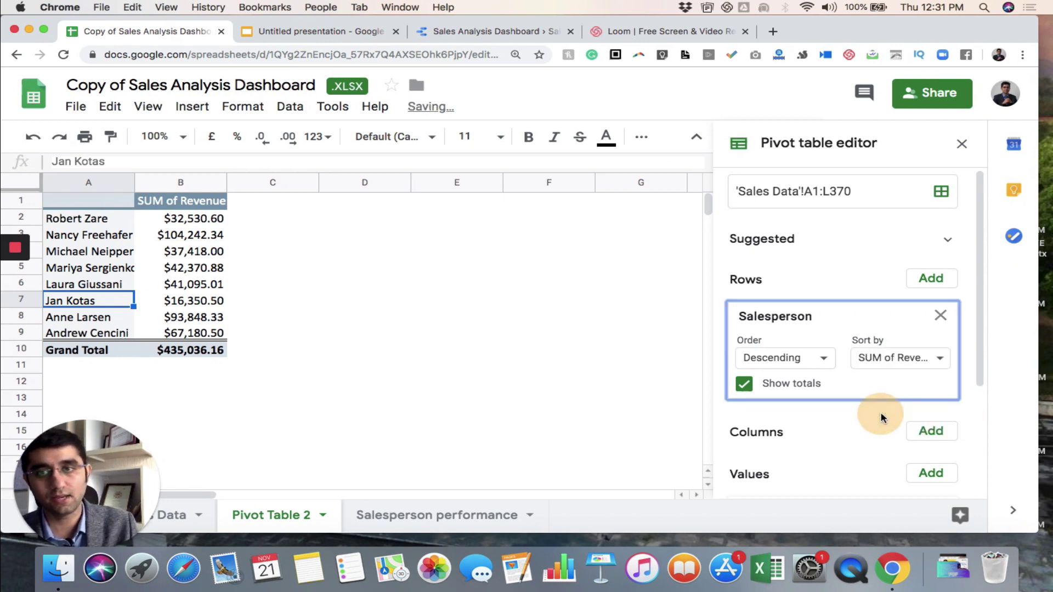
drag(88, 474, 814, 377)
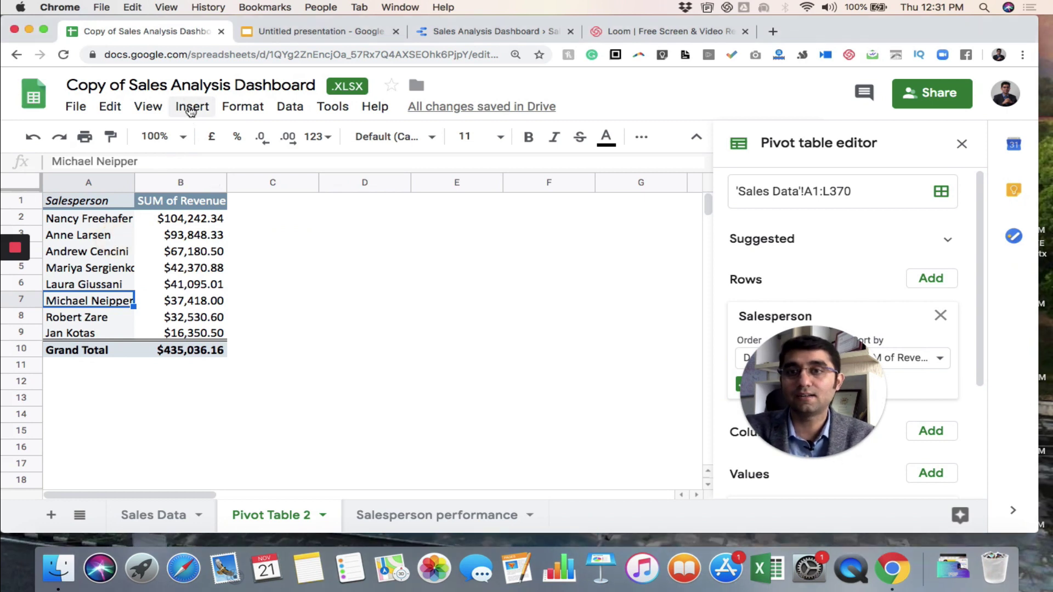
Insert a SUM of Revenue pie chart from pivot range A1:B10 and select it.
click(190, 108)
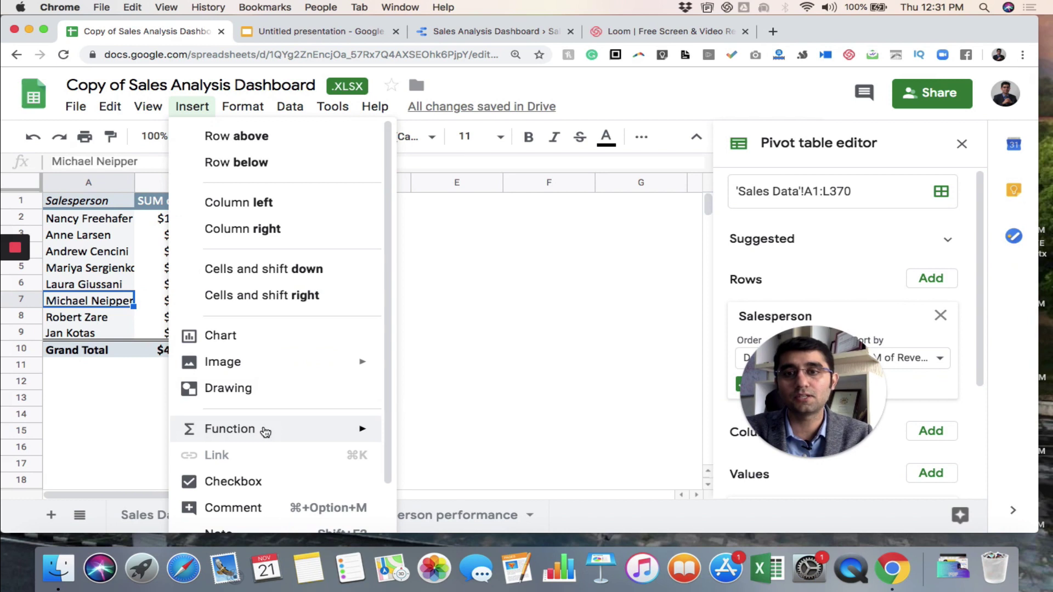
click(262, 338)
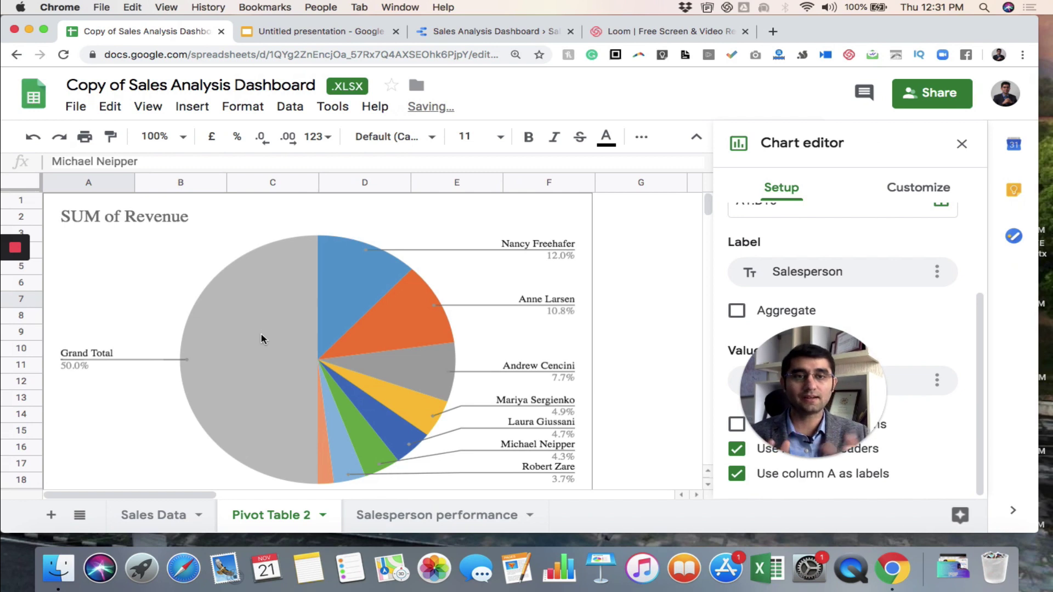
drag(810, 370, 505, 85)
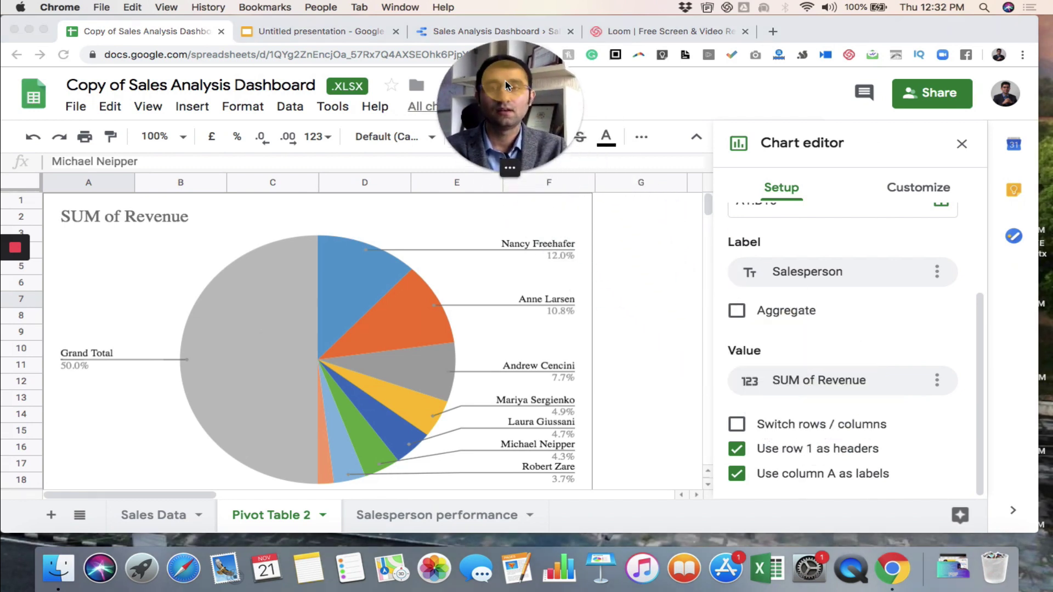
click(353, 277)
Switch the chart to a column chart of SUM of Revenue vs Salesperson and move it beside the pivot table.
scroll(783, 304, up, 3)
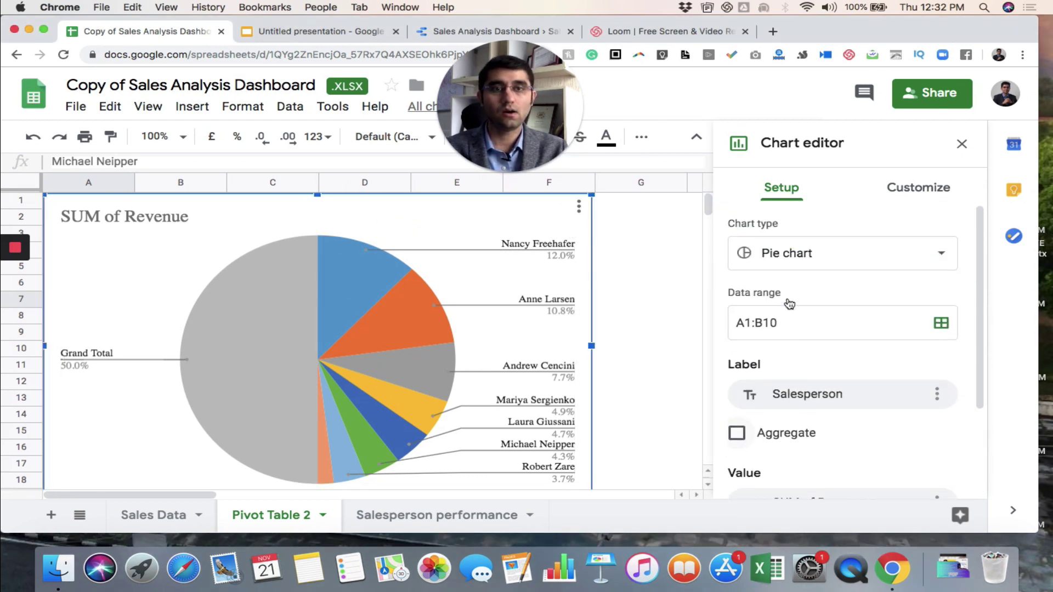
click(795, 262)
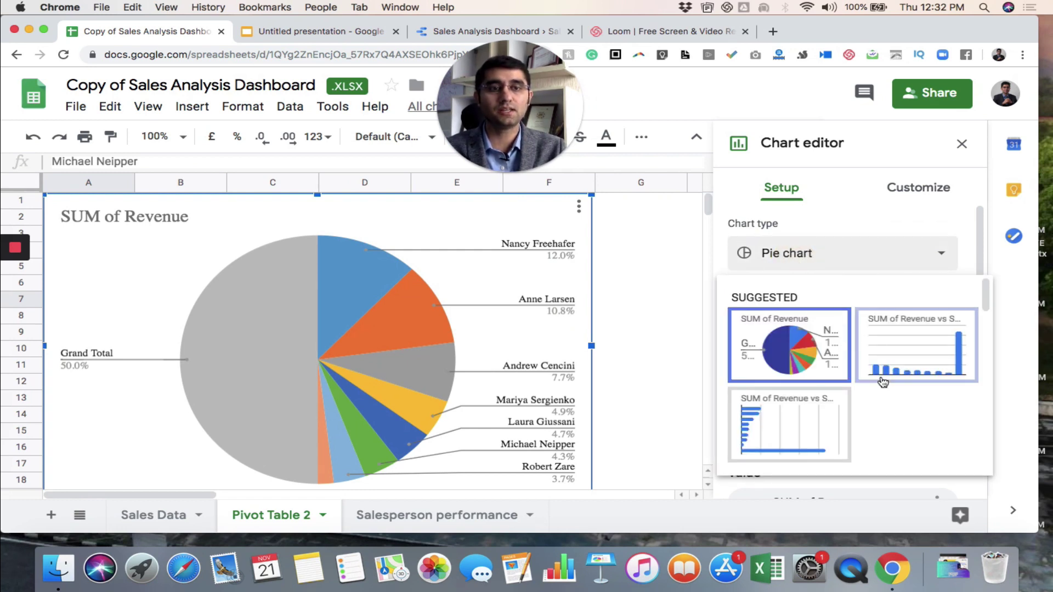
click(904, 351)
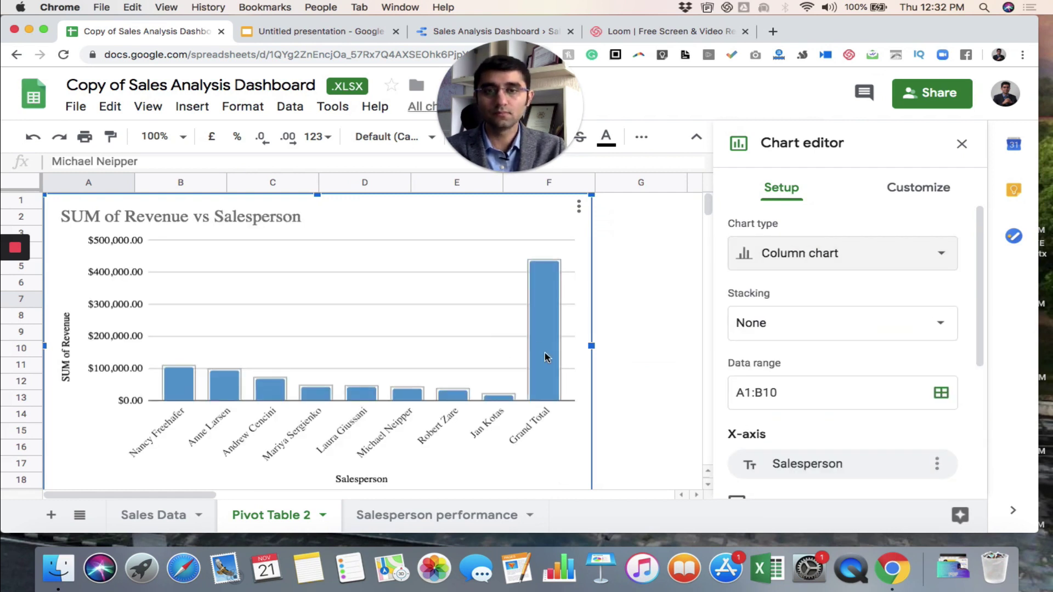
drag(382, 211, 571, 270)
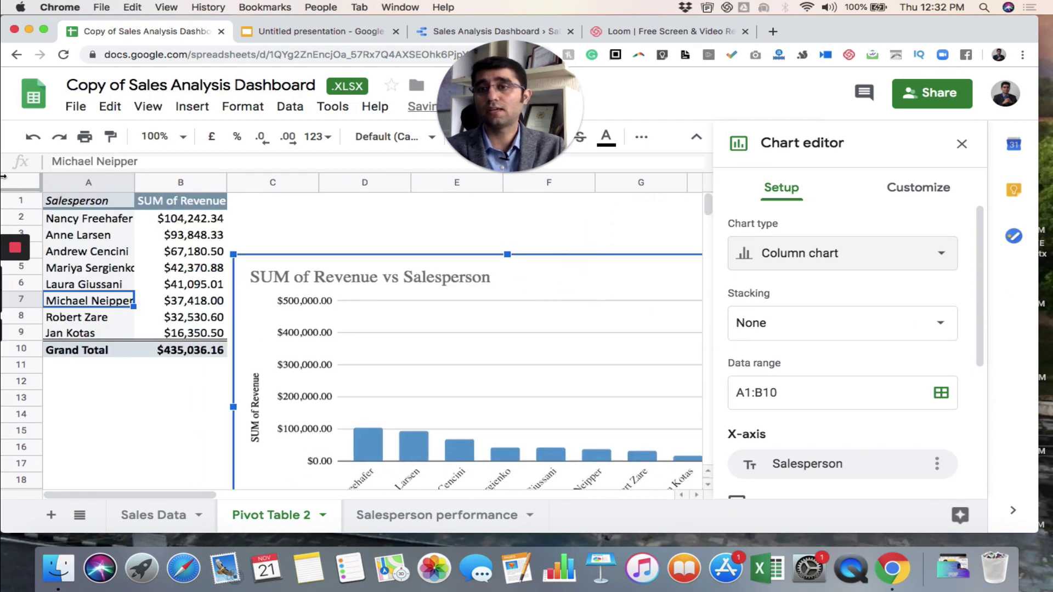
Review the pivot results, highlighting the top seller and the grand total revenue in B10.
click(70, 208)
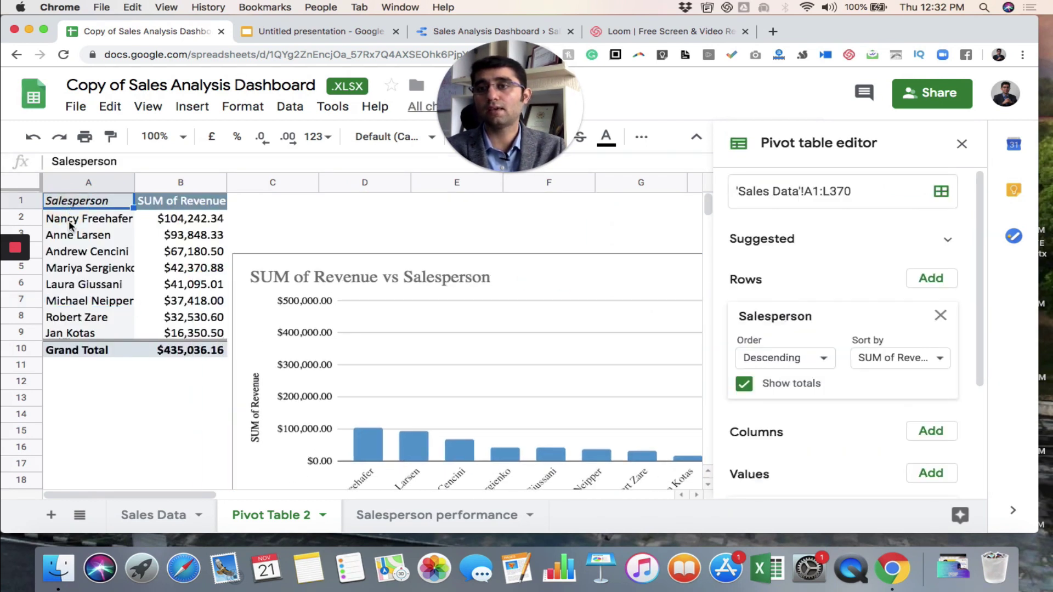
click(70, 222)
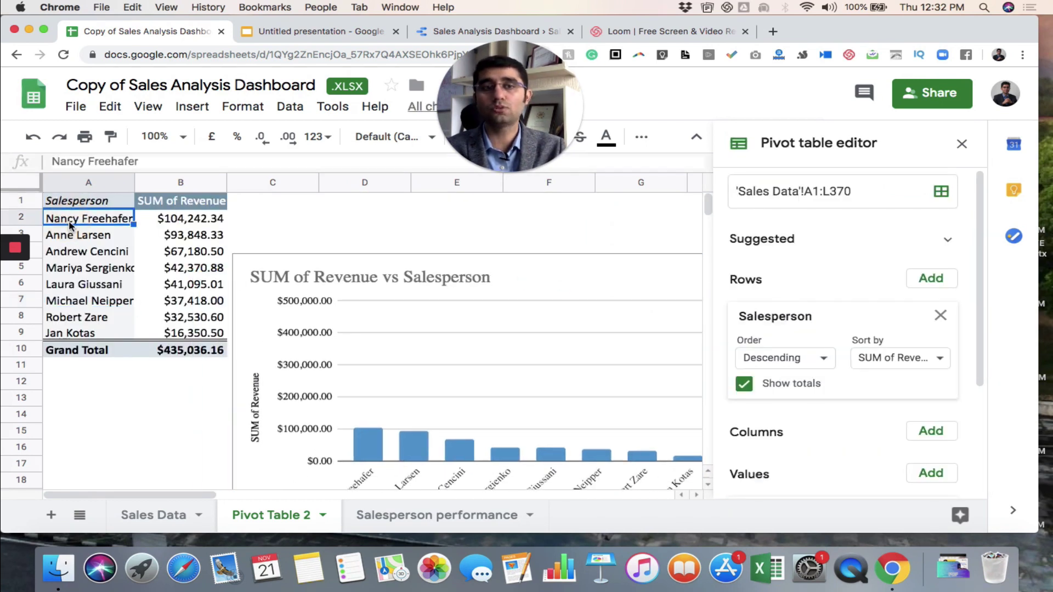
click(62, 353)
click(156, 357)
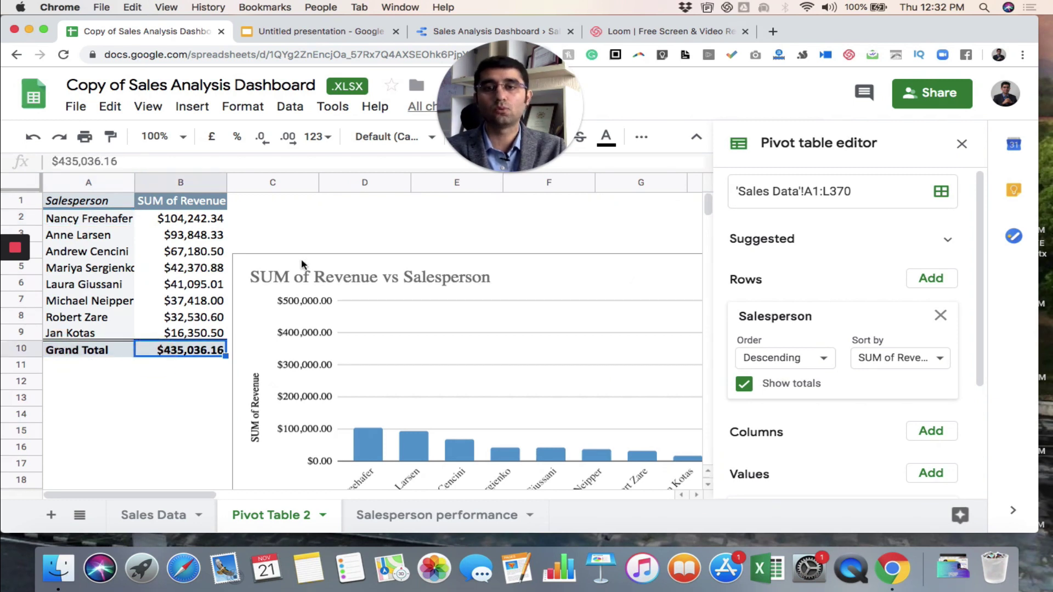
Reposition the column chart up and to the left, then deselect it.
click(252, 315)
scroll(252, 307, down, 2)
drag(252, 287, 76, 259)
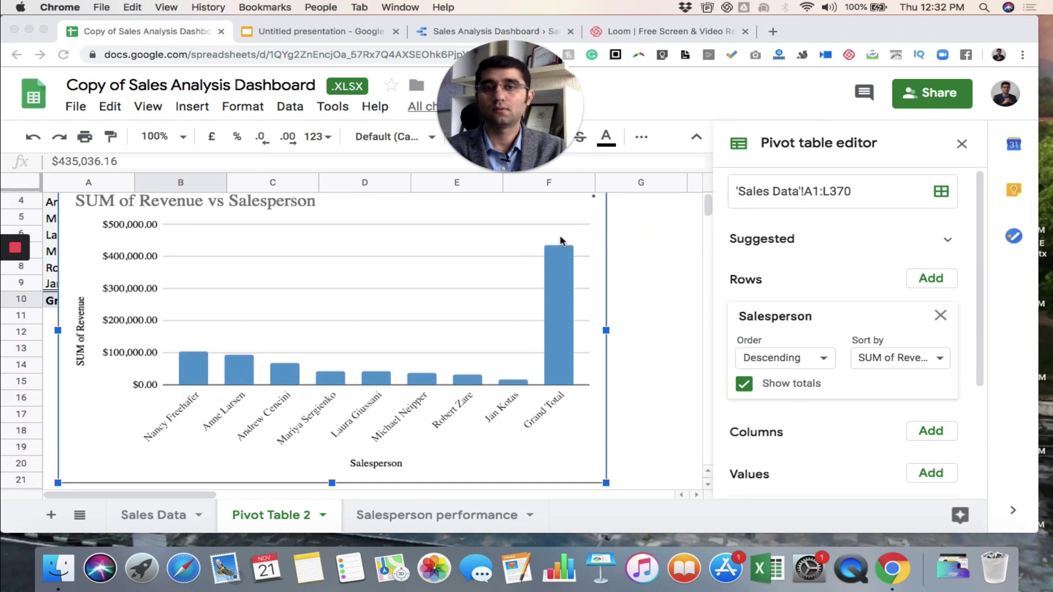
click(632, 232)
click(633, 230)
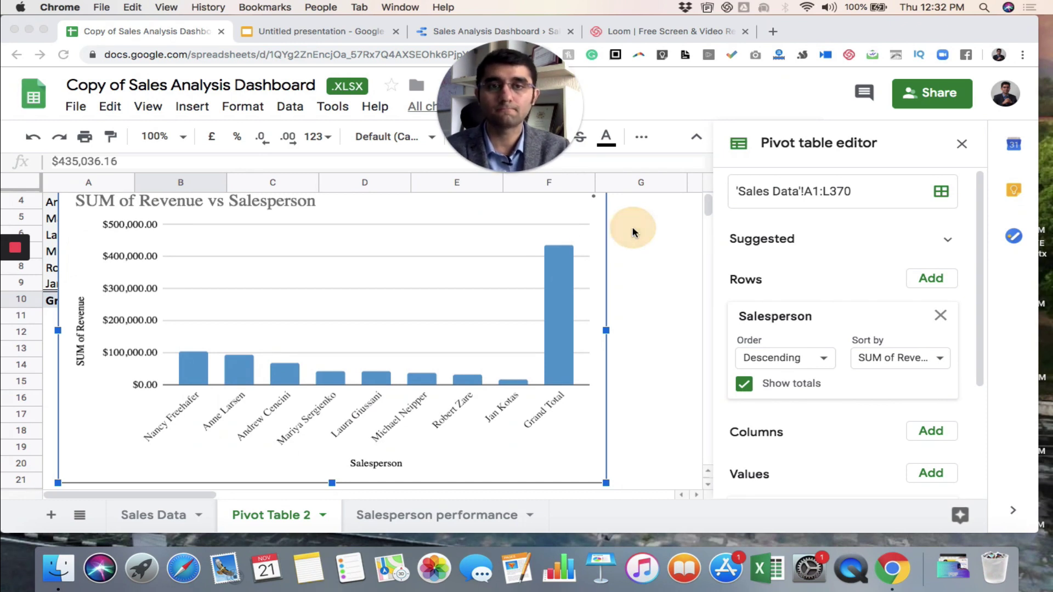
click(571, 215)
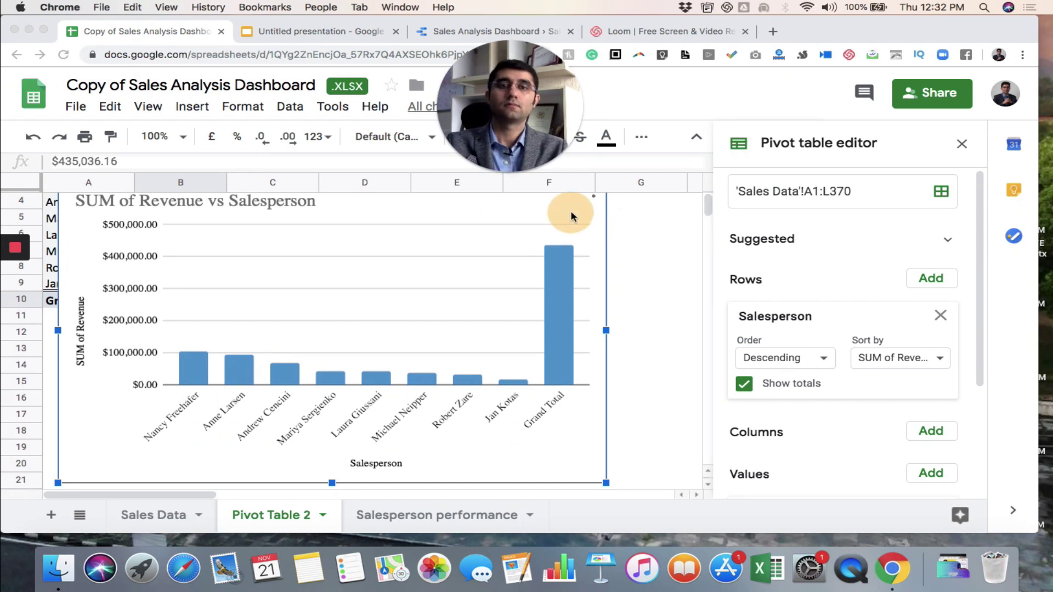
click(117, 453)
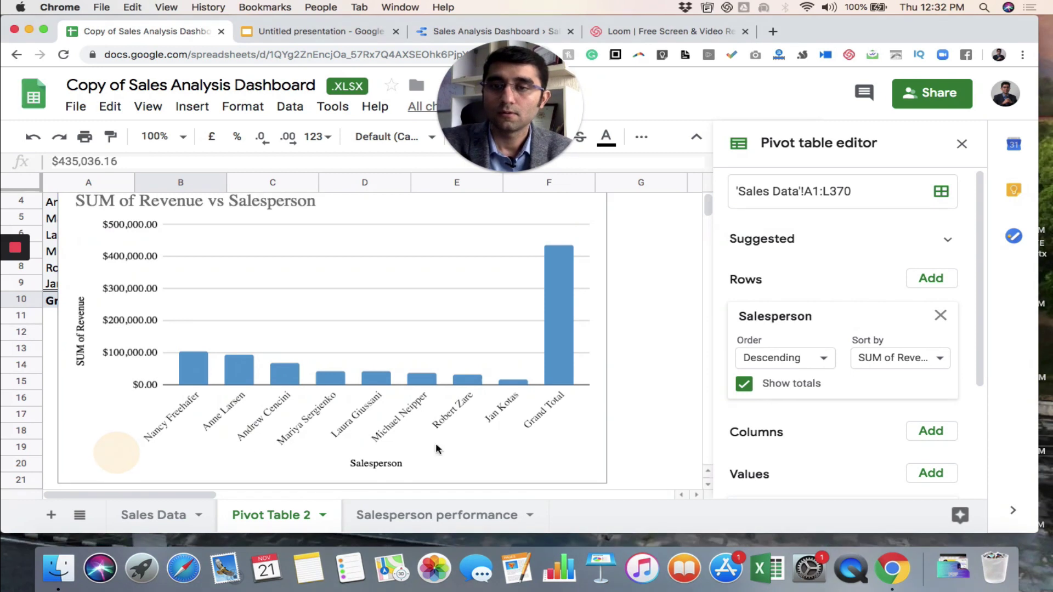
Close the pivot table editor and select a cell in the salesperson pivot table.
click(961, 144)
click(497, 217)
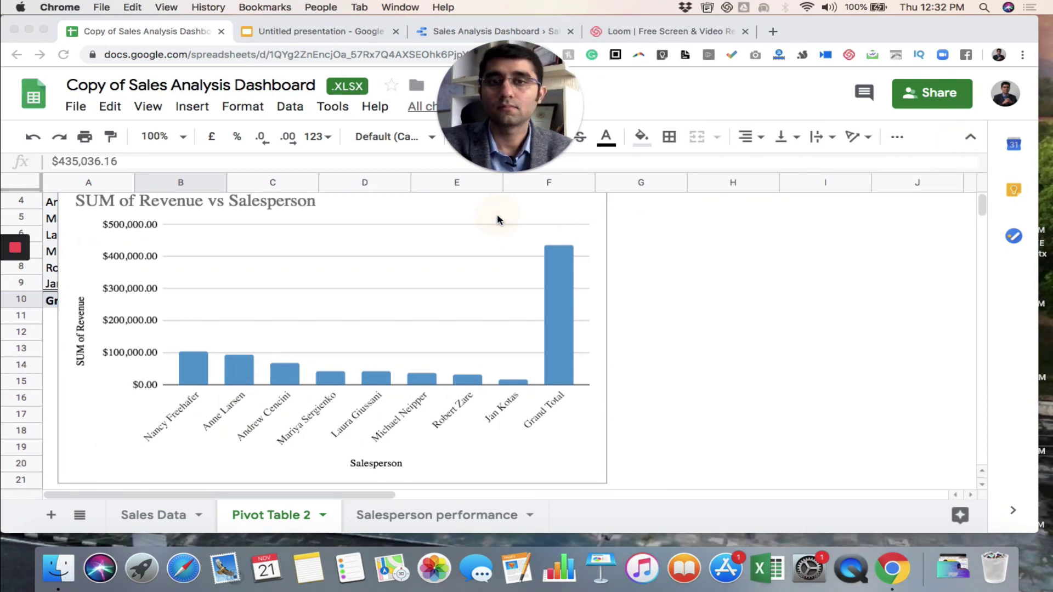
click(340, 256)
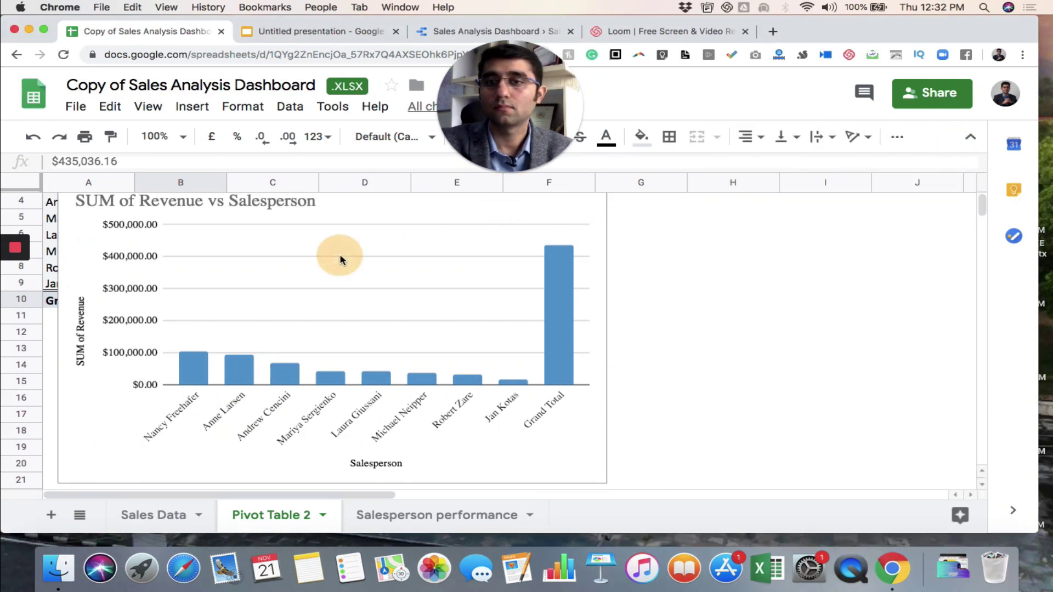
click(48, 279)
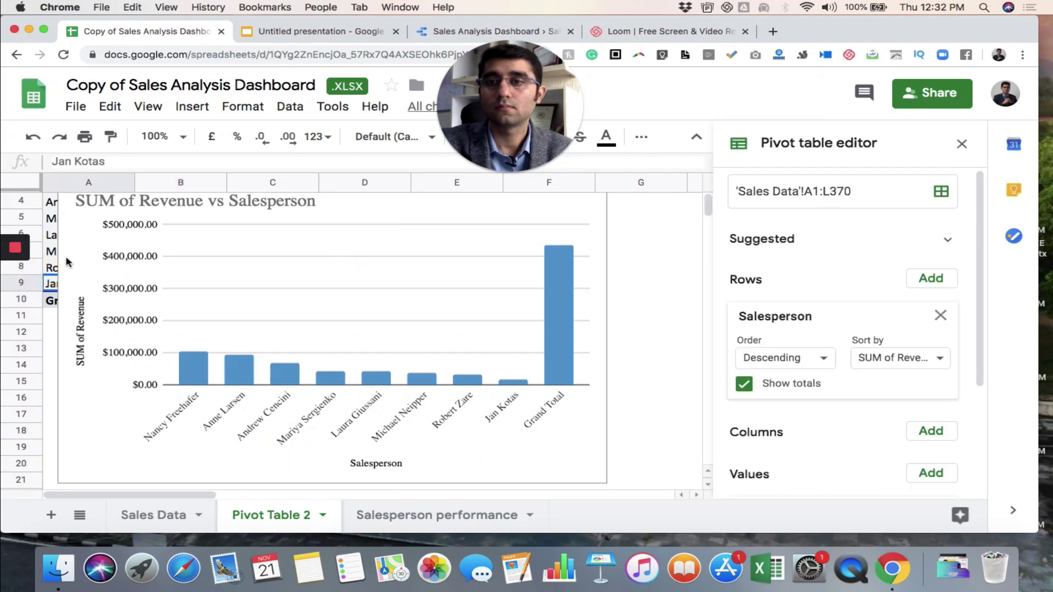
Select the revenue chart and open its Chart editor via Edit chart.
click(66, 262)
scroll(66, 262, up, 3)
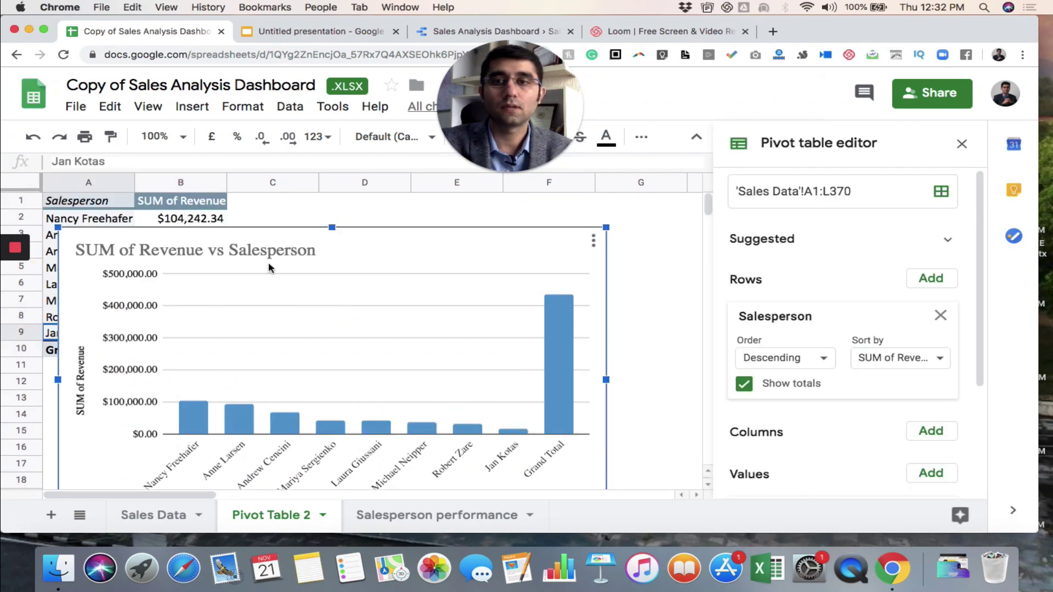
click(593, 241)
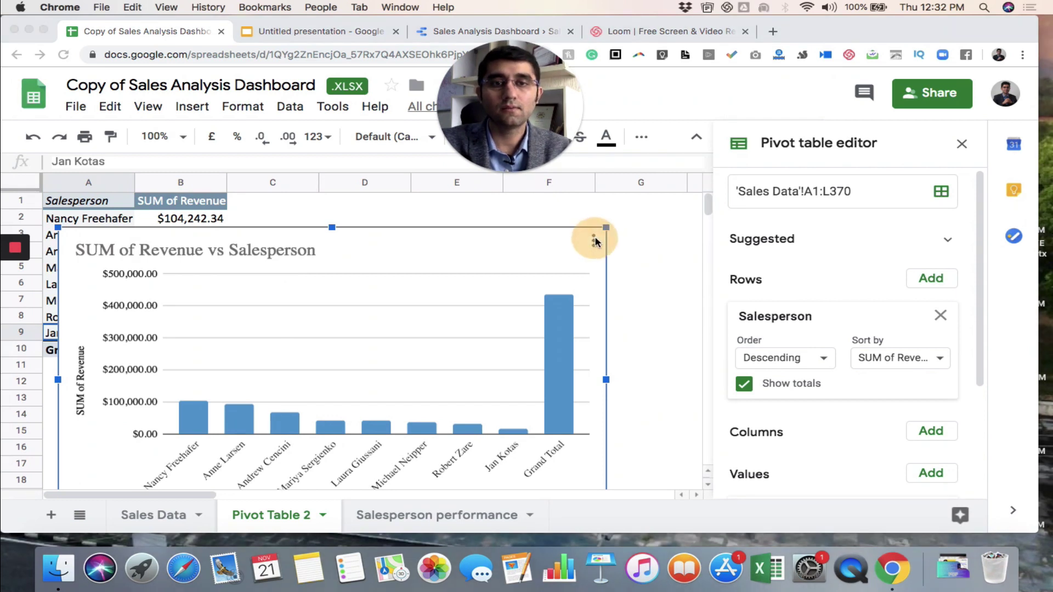
click(593, 241)
click(593, 241)
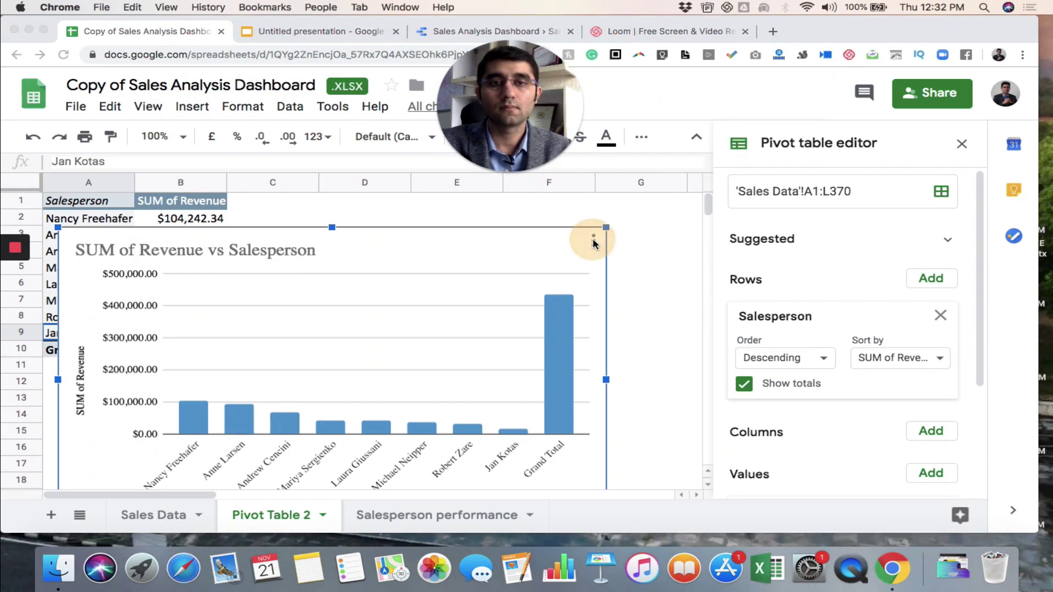
click(470, 252)
click(565, 242)
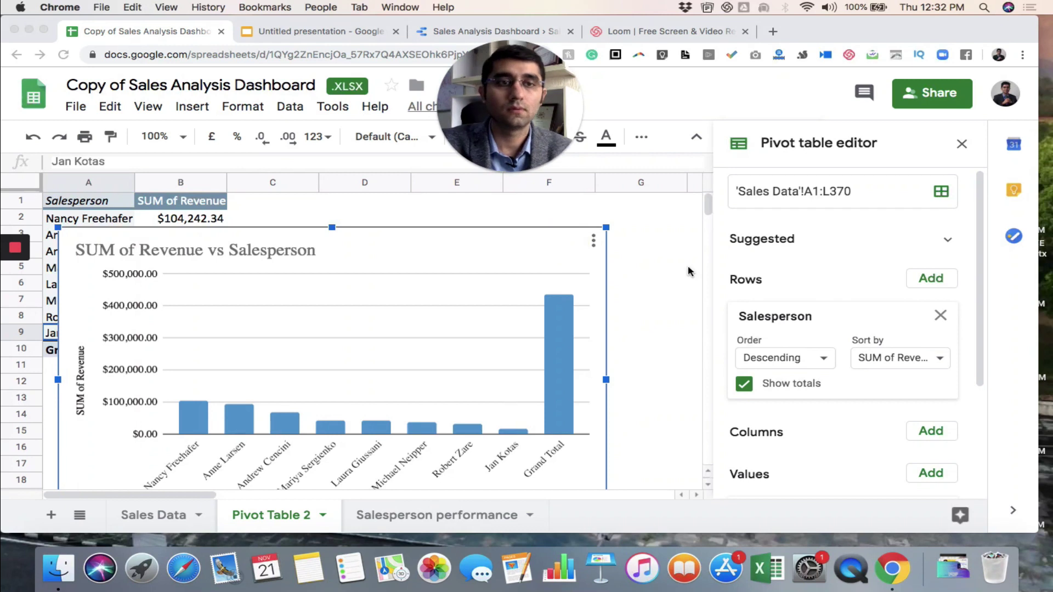
mouse_move(15, 263)
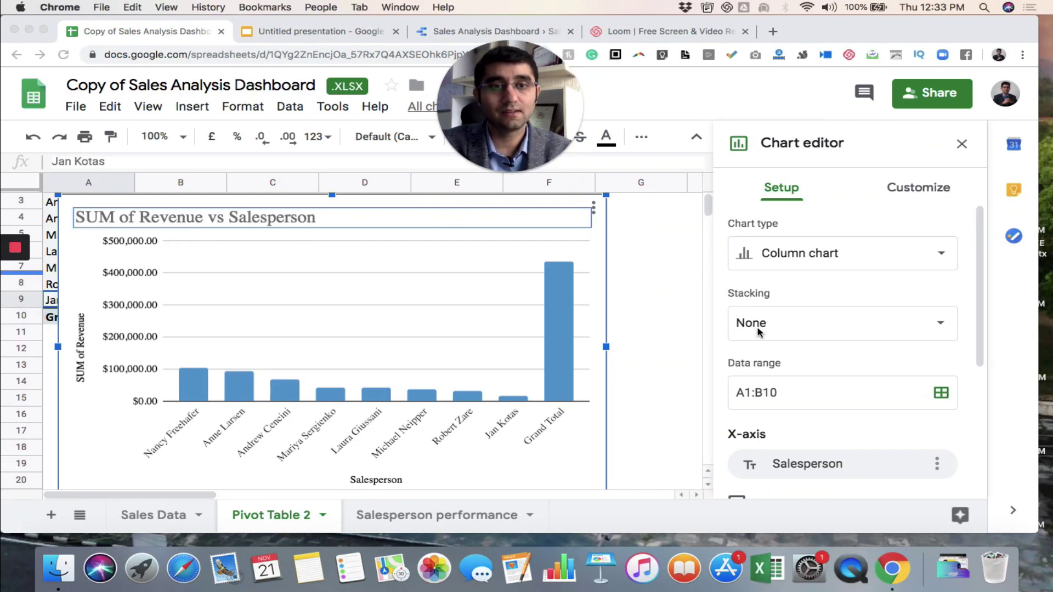
Change the chart data range from A1:B10 to A1:B9 and close the Chart editor.
click(799, 395)
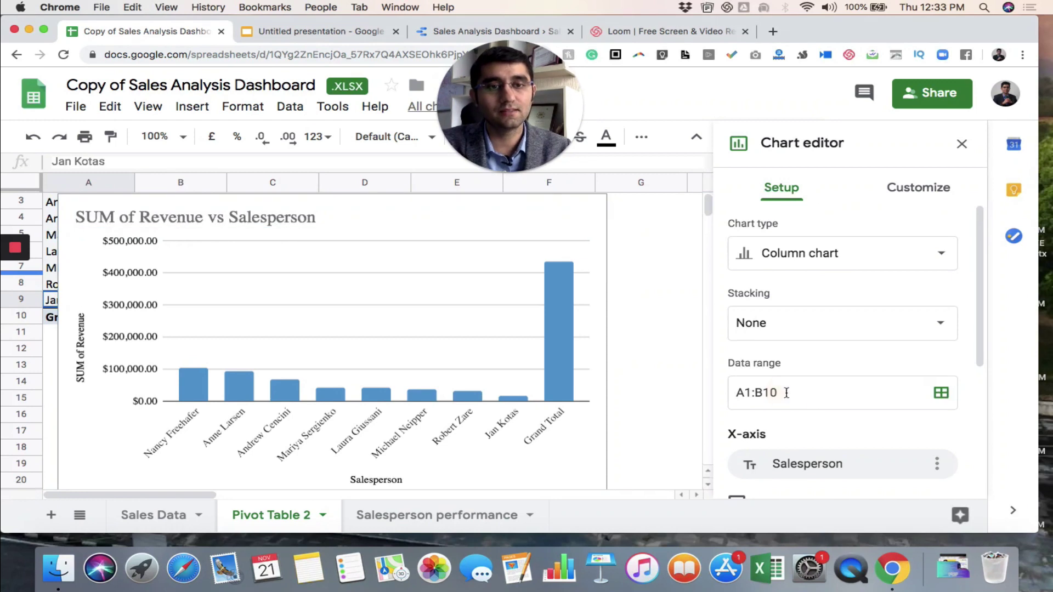
click(776, 392)
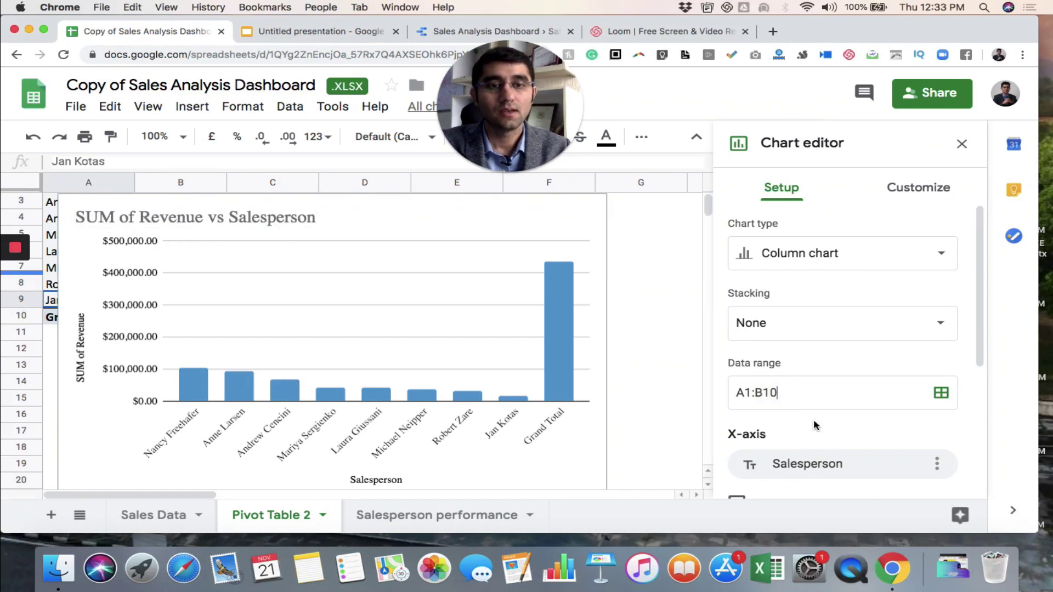
key(BackSpace)
key(BackSpace)
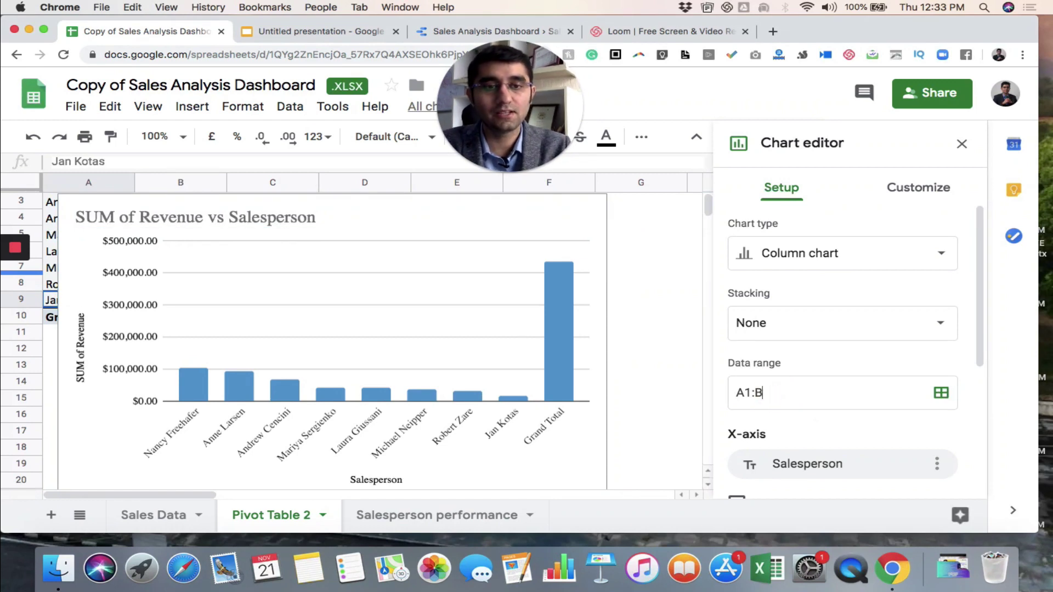
text(9)
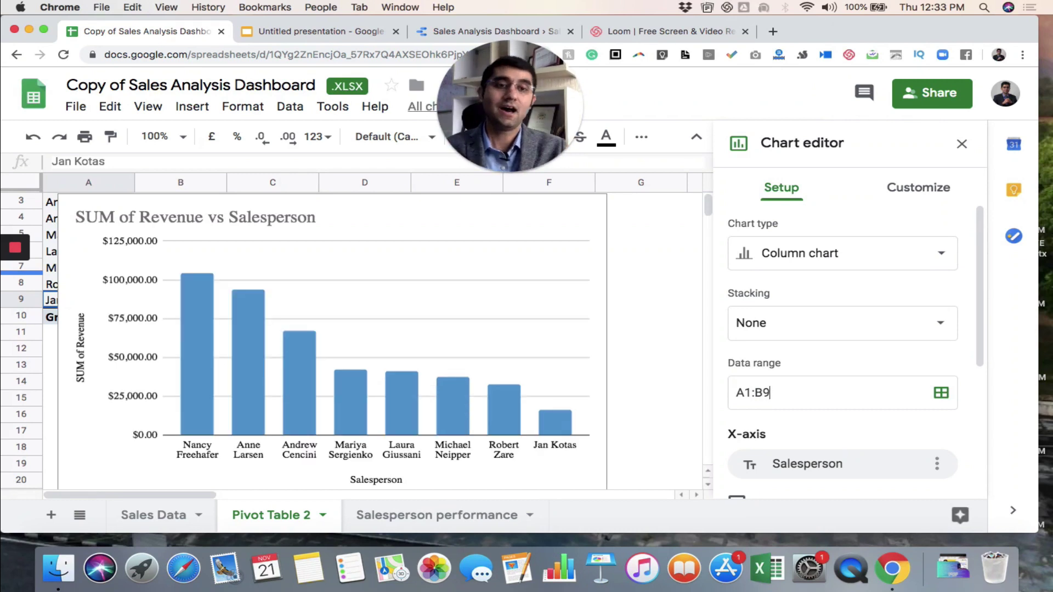
click(961, 144)
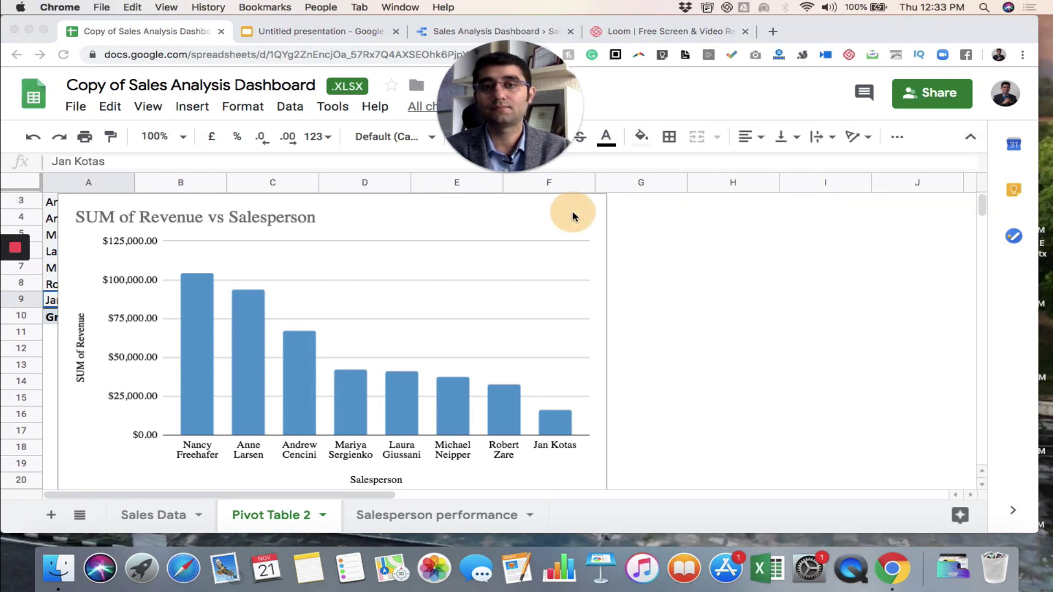
Drag the revenue chart right of column C, deselect it, and return to the sheet's top.
click(70, 279)
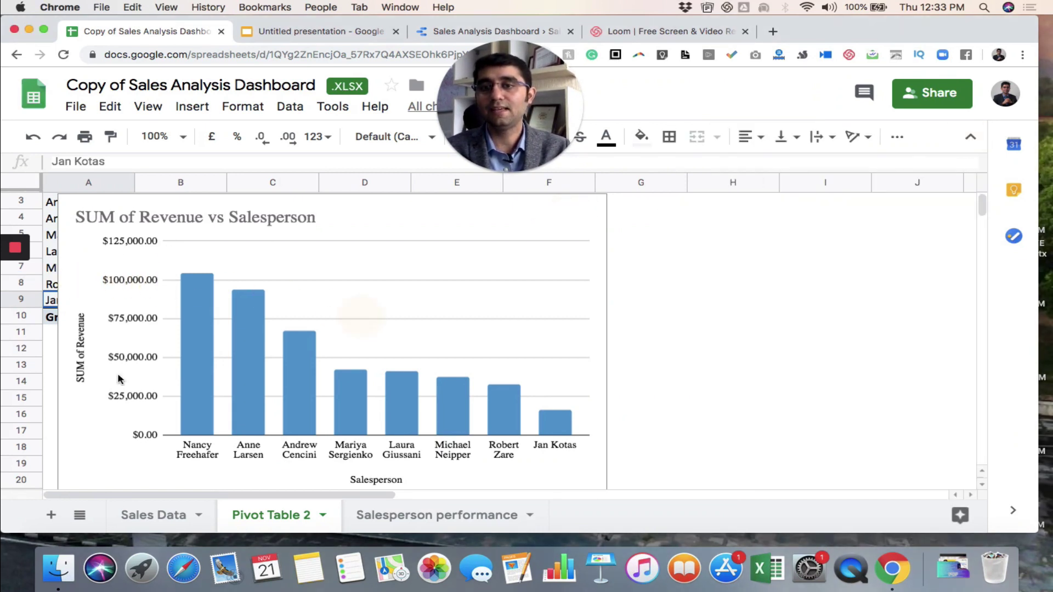
click(88, 405)
drag(88, 406, 393, 384)
click(310, 309)
key(super+Up)
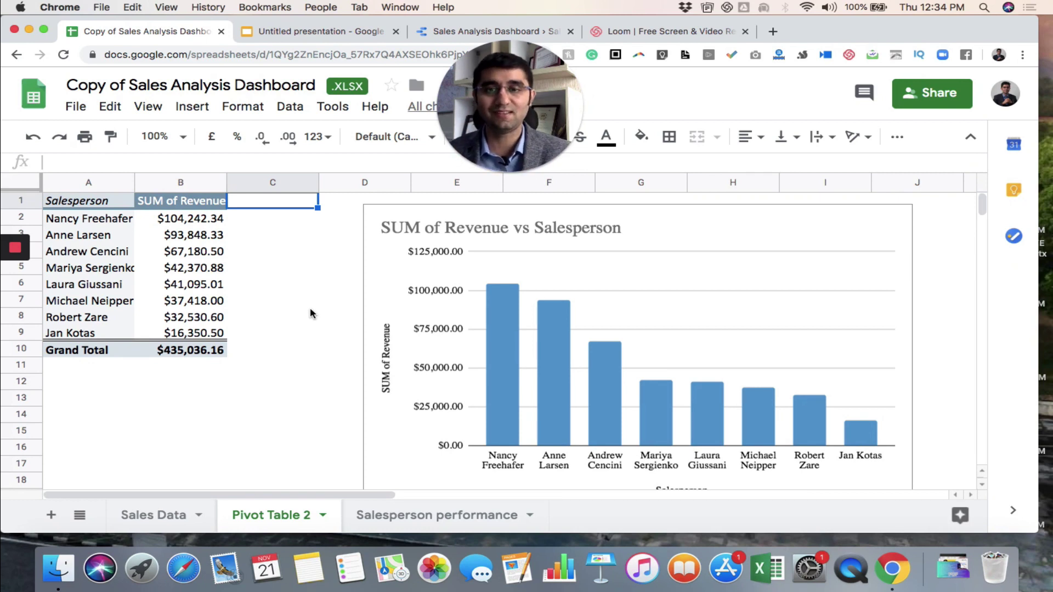
Create a new pivot table from the Sales Data on a new sheet.
click(147, 518)
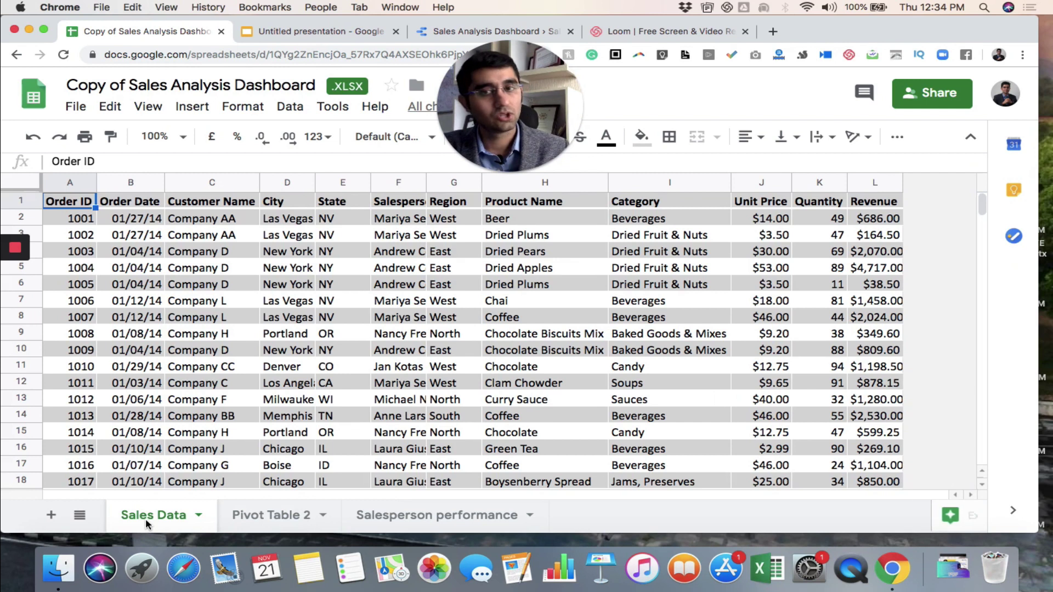
click(192, 106)
mouse_move(285, 107)
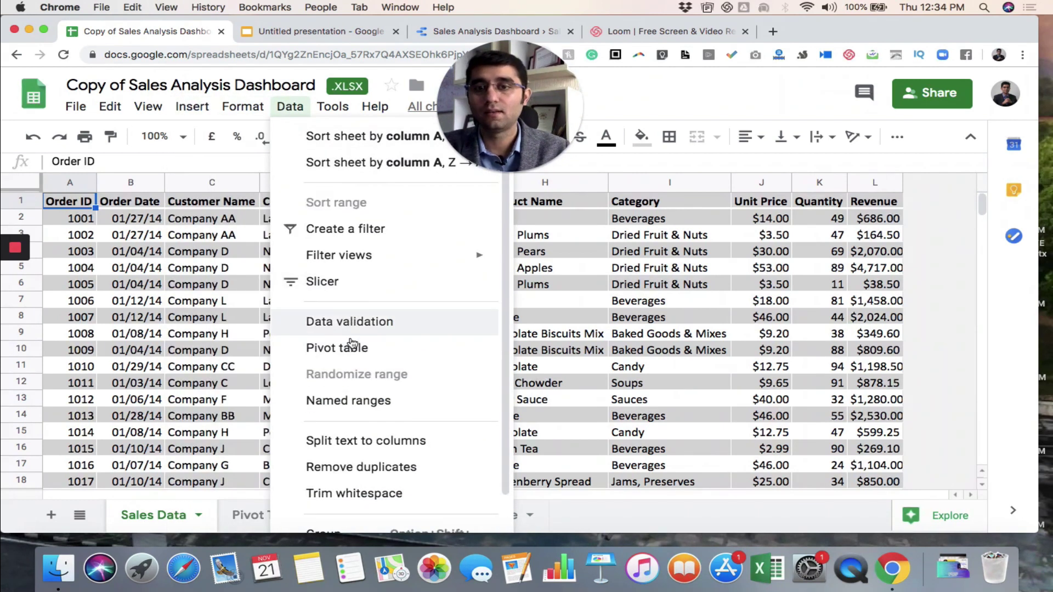
click(352, 347)
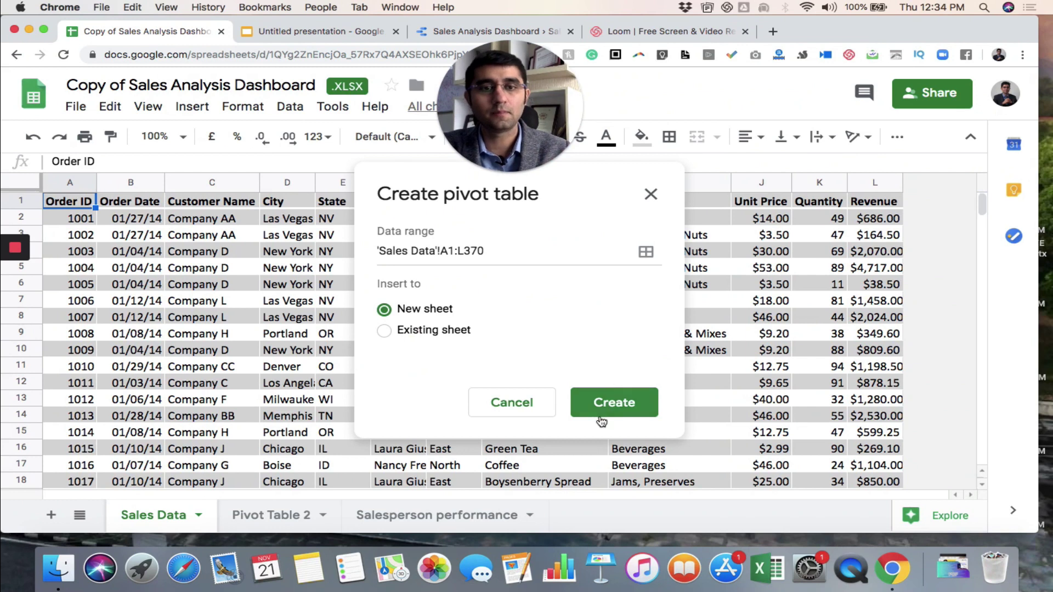
click(606, 409)
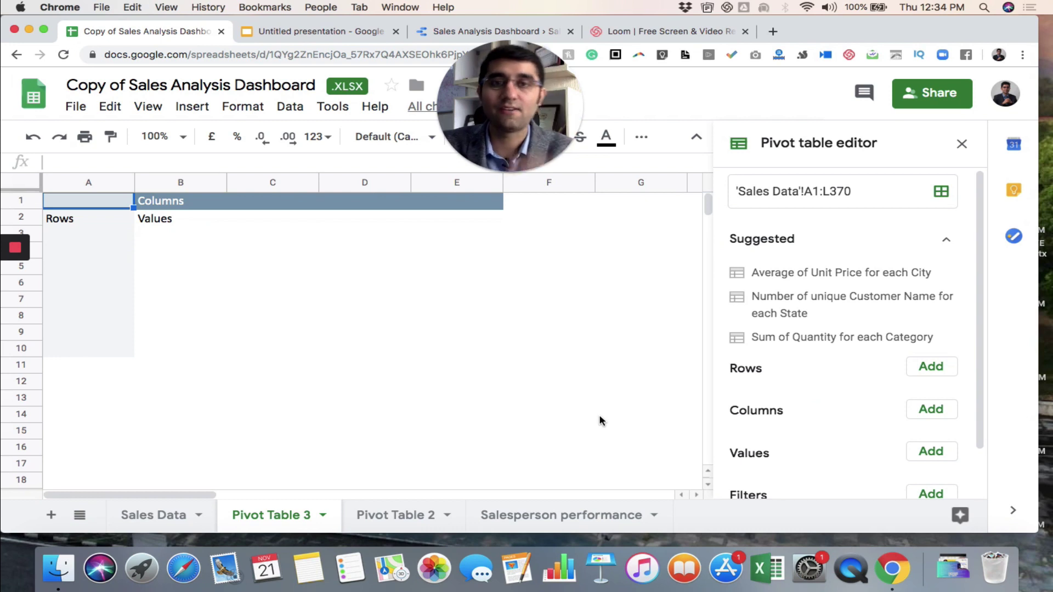
Add Category as the pivot rows and SUM of Revenue as the values.
click(934, 373)
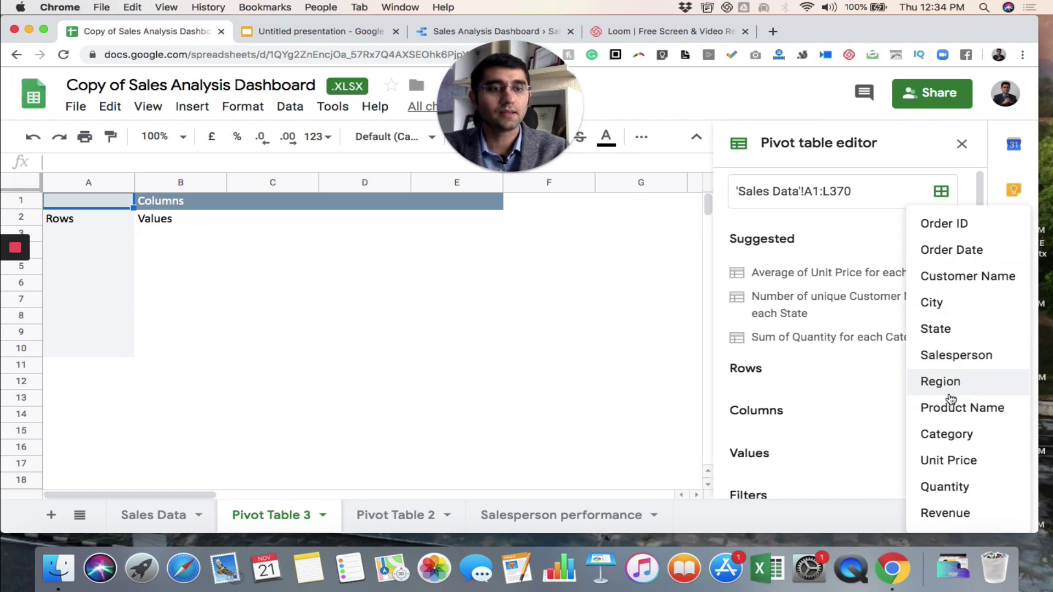
click(950, 435)
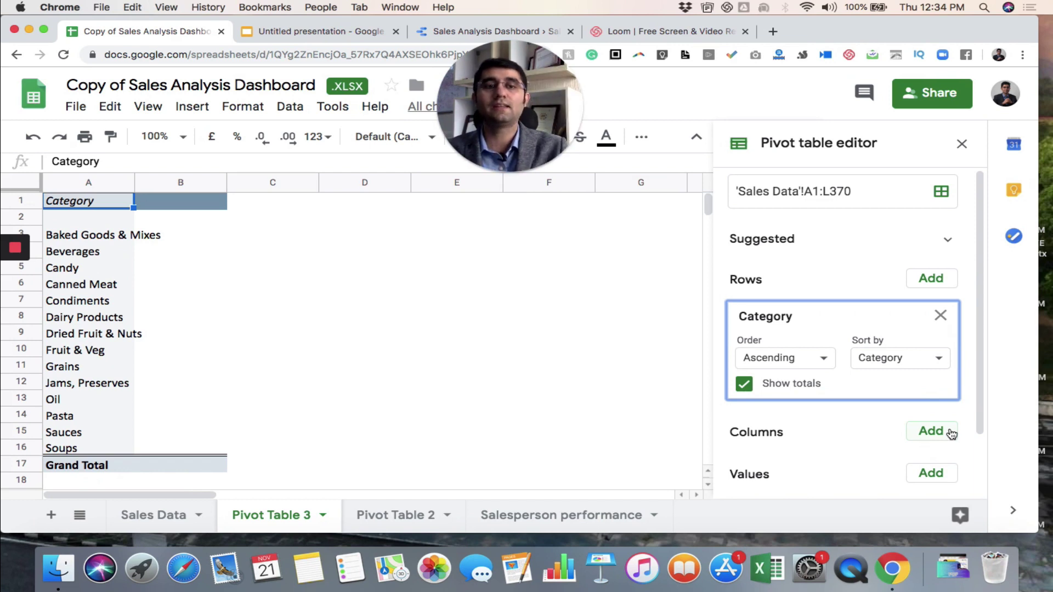
scroll(907, 400, down, 2)
click(928, 410)
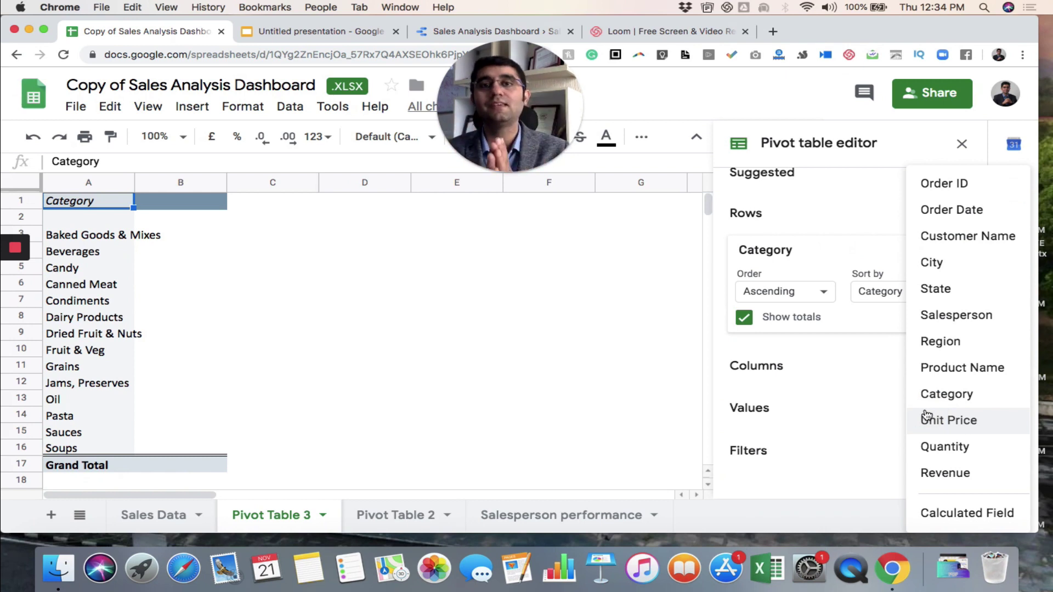
click(947, 473)
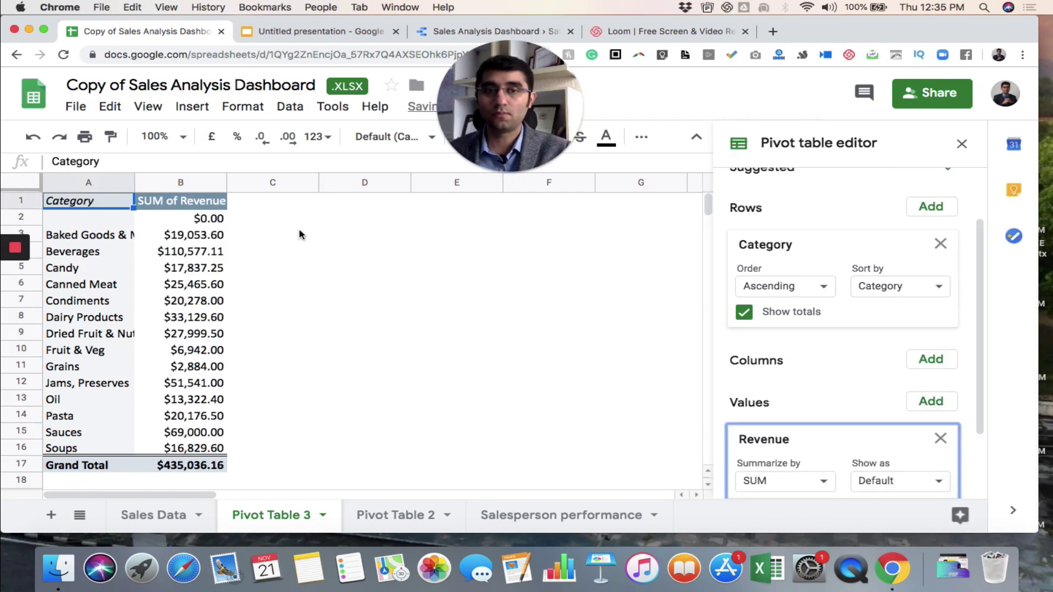
scroll(886, 307, up, 3)
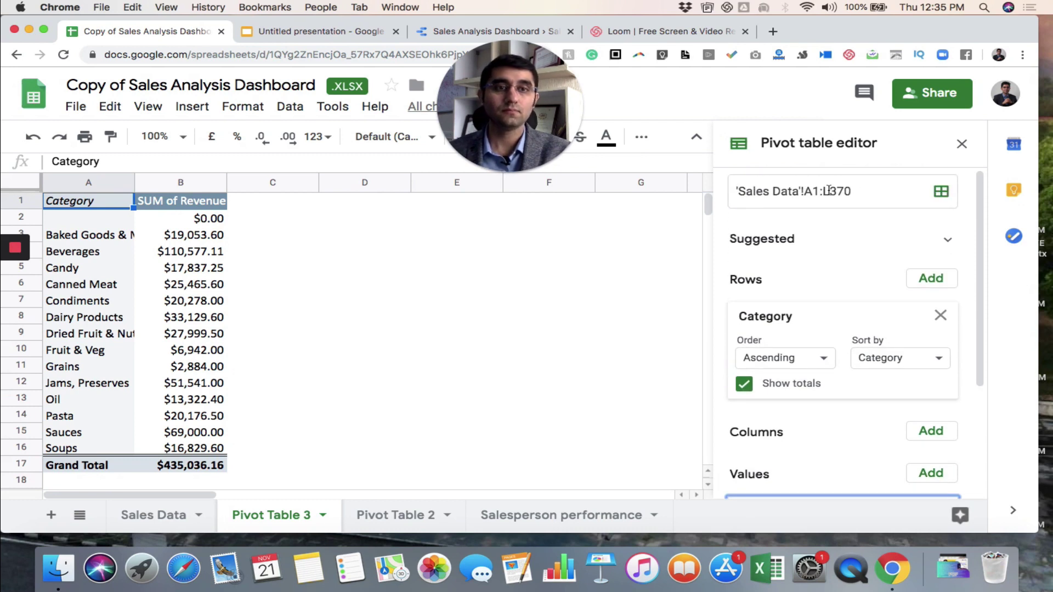
click(160, 316)
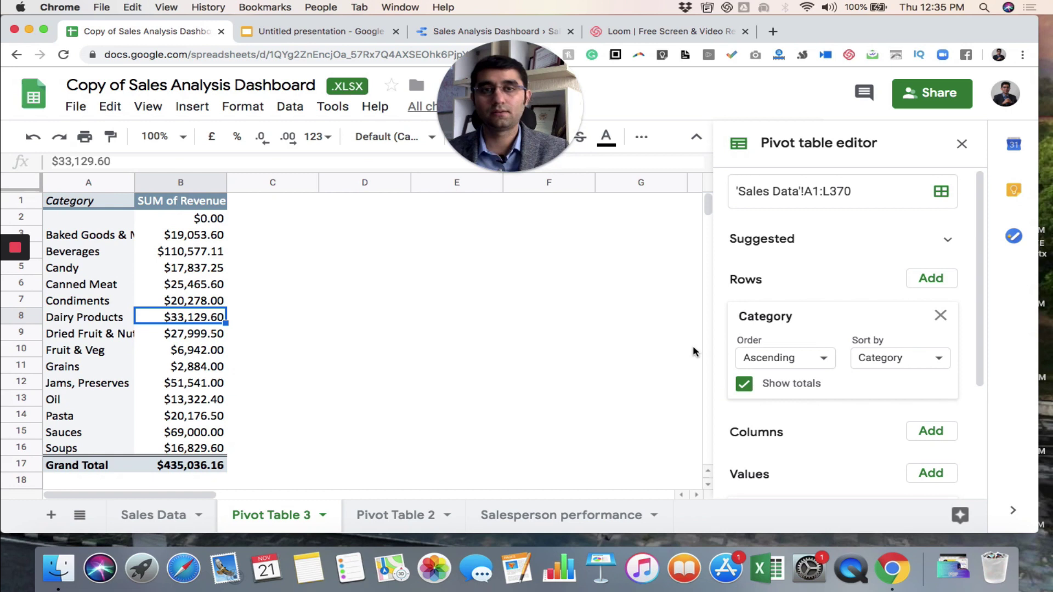
Sort the pivot's categories in descending order by SUM of Revenue.
click(796, 362)
click(779, 412)
click(877, 359)
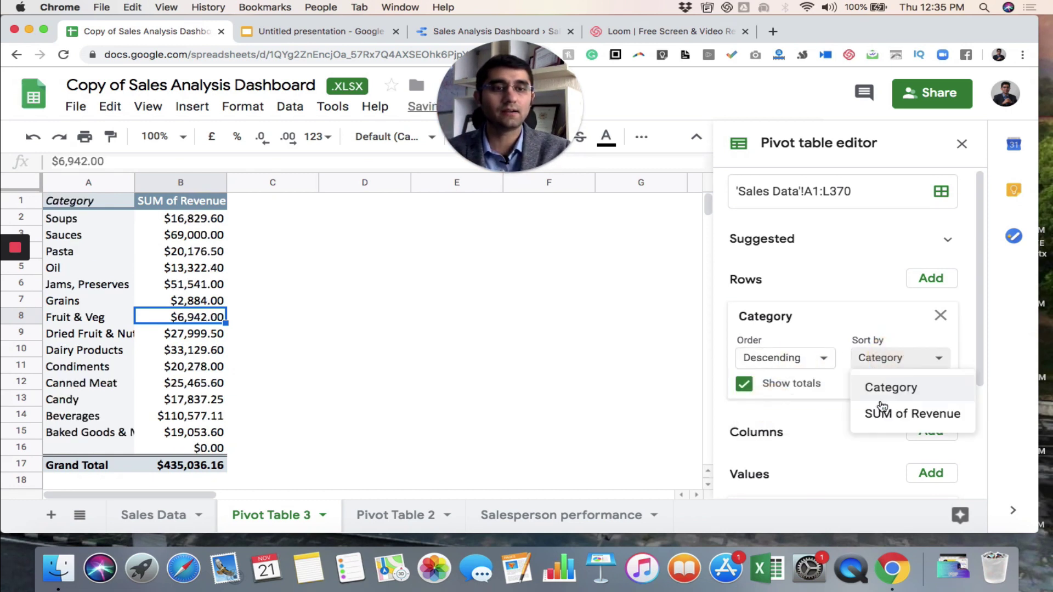
click(880, 415)
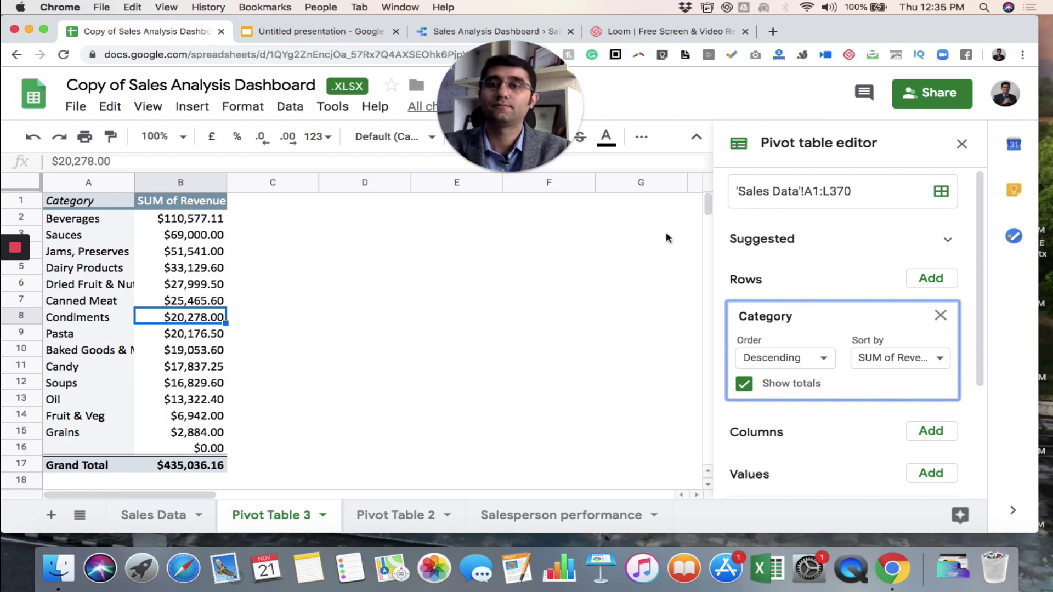
click(188, 115)
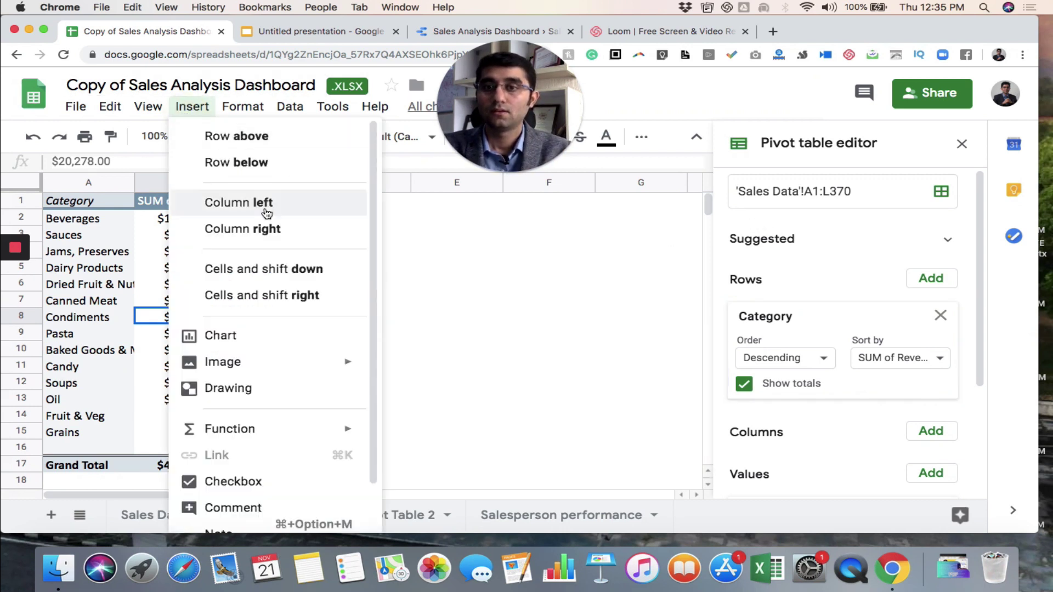
Insert a revenue-by-category pie chart with data range A1:B16, leaving out Grand Total.
click(238, 338)
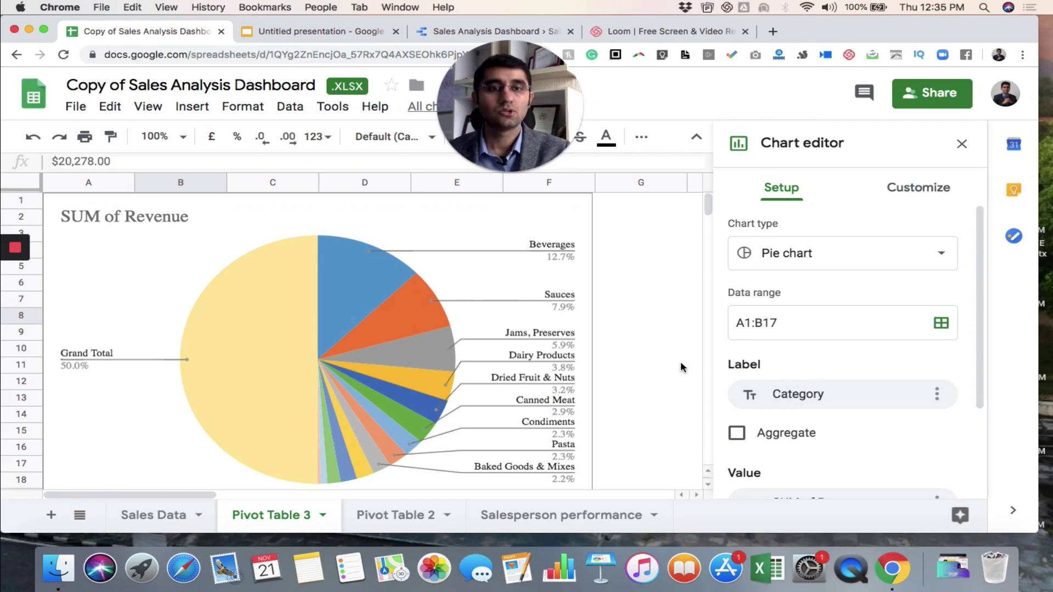
click(793, 324)
key(BackSpace)
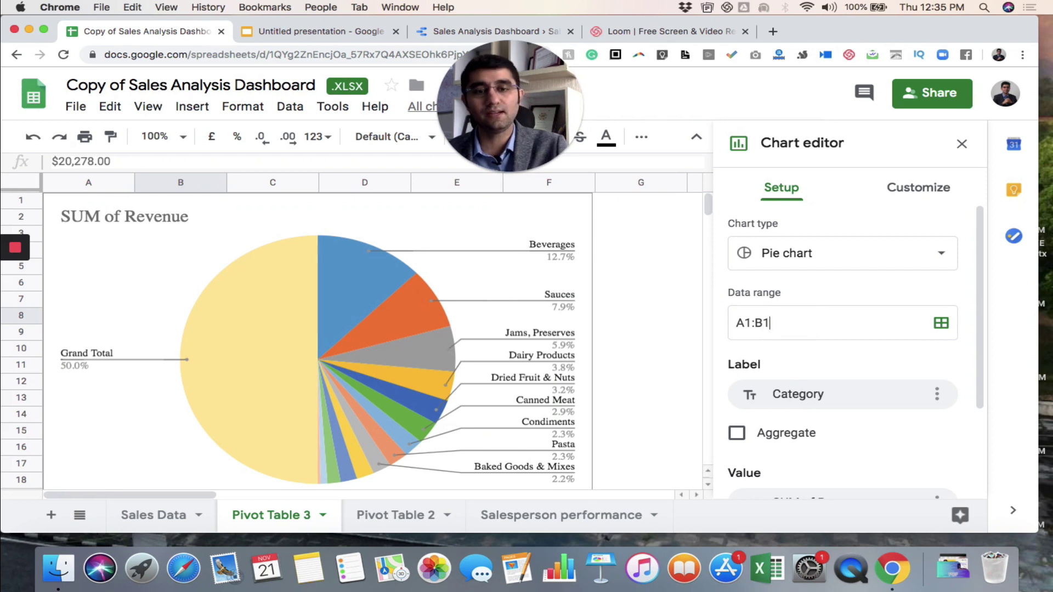
text(6)
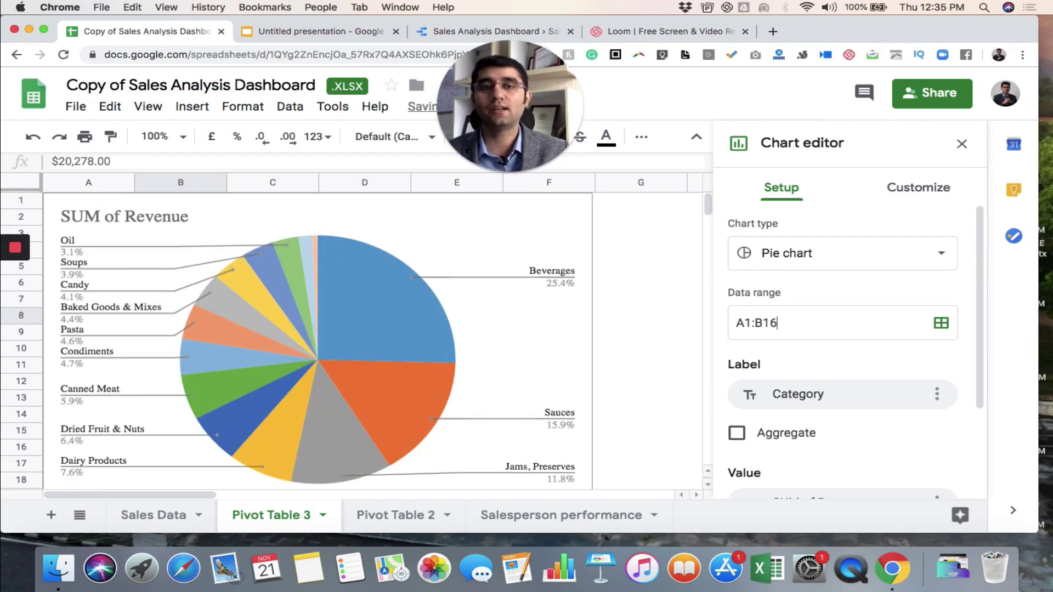
click(548, 227)
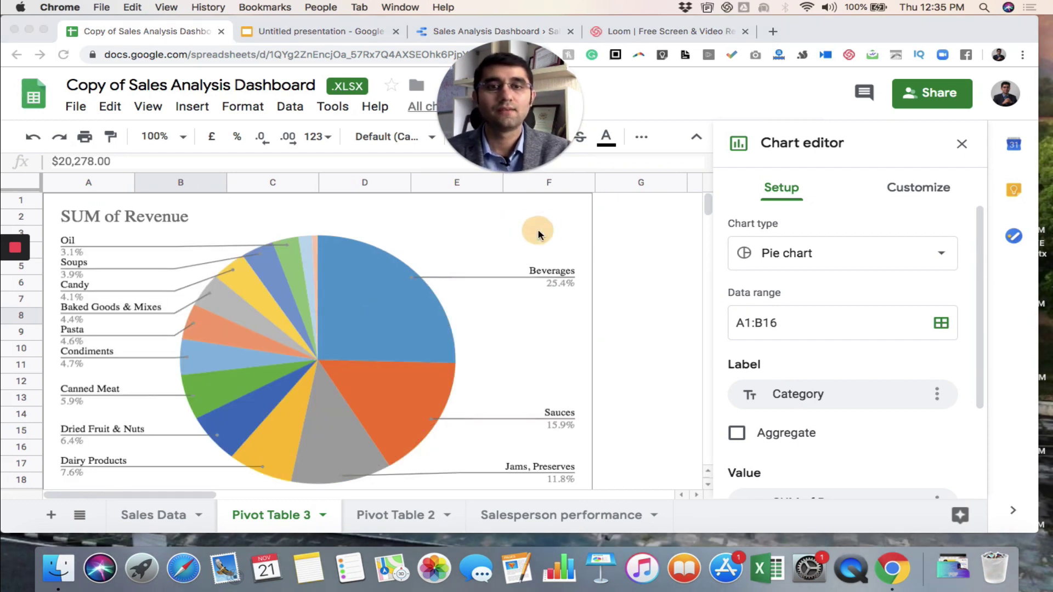
click(960, 145)
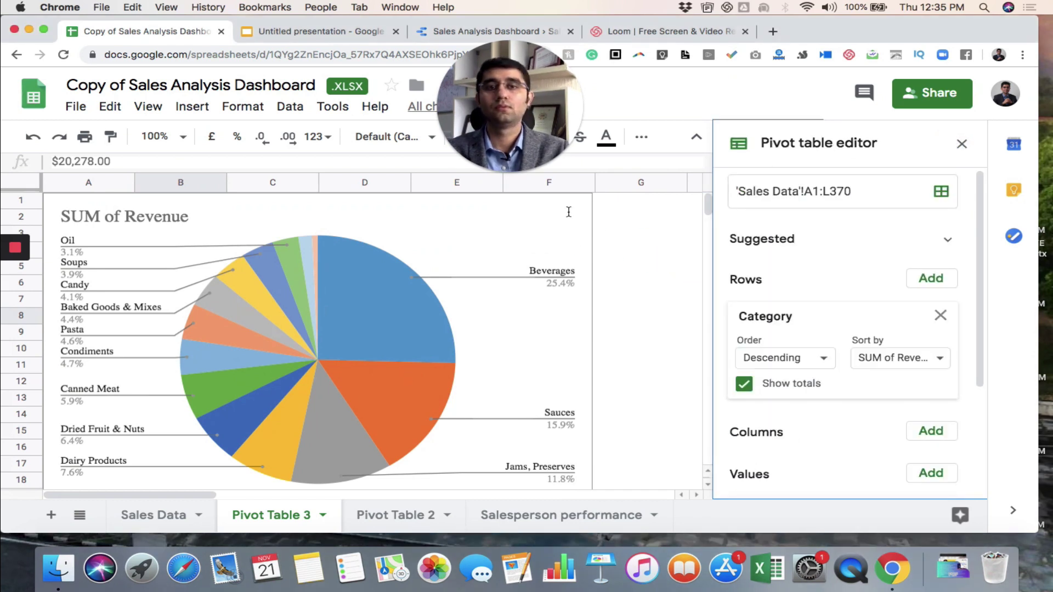
Drag the category pie chart to the right of the Pivot Table 3 data.
click(971, 146)
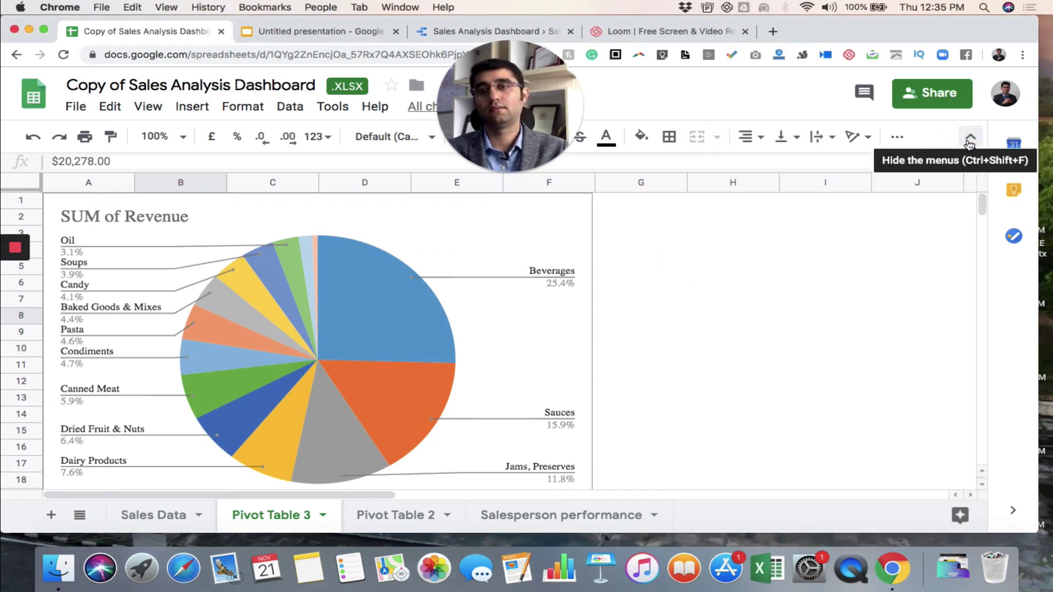
click(447, 235)
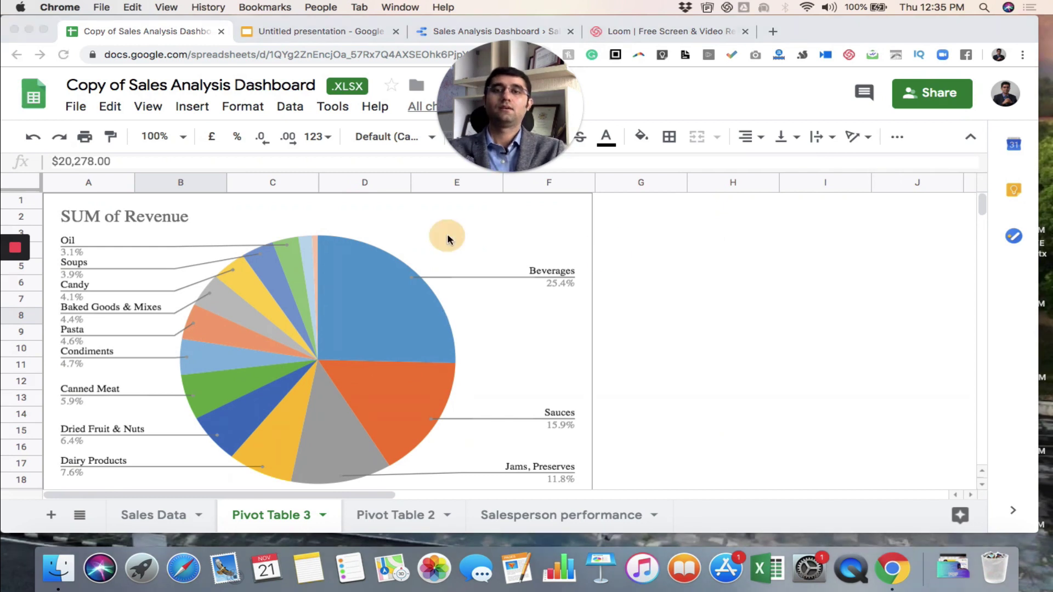
click(536, 214)
click(612, 240)
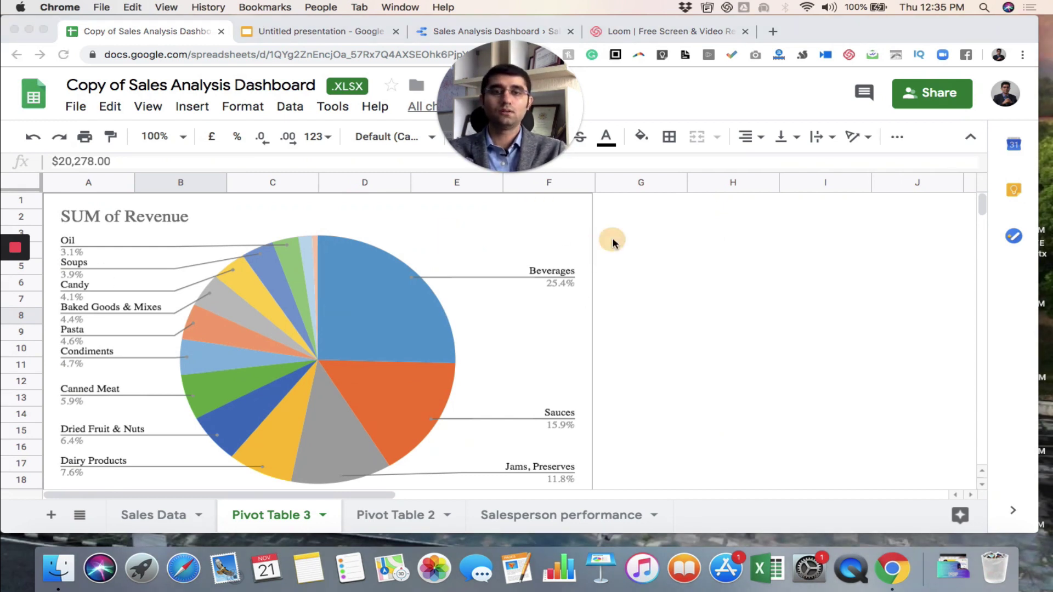
click(613, 243)
click(556, 184)
click(47, 185)
click(217, 227)
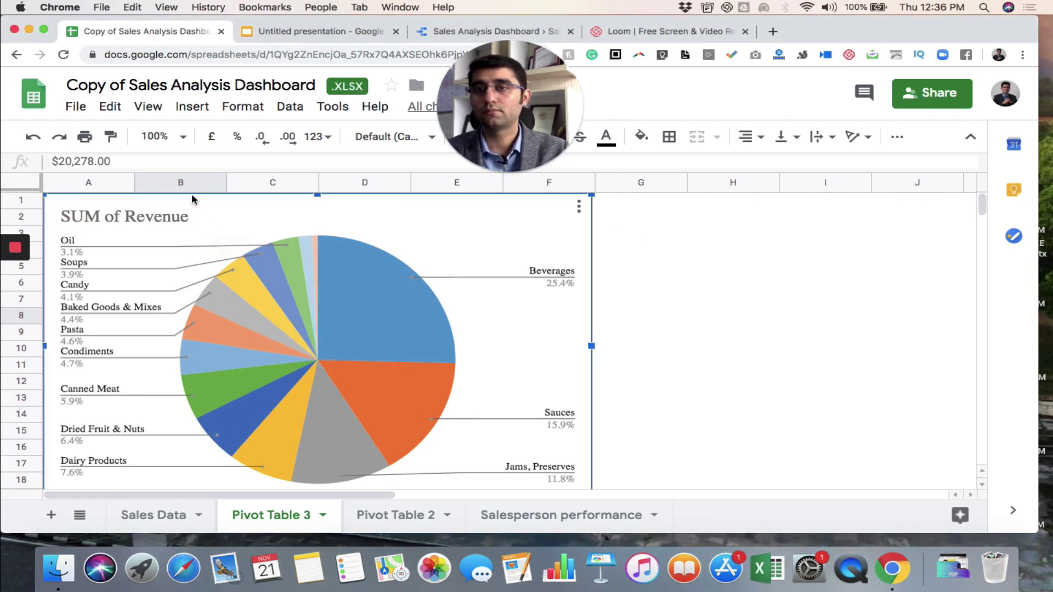
drag(198, 200, 475, 208)
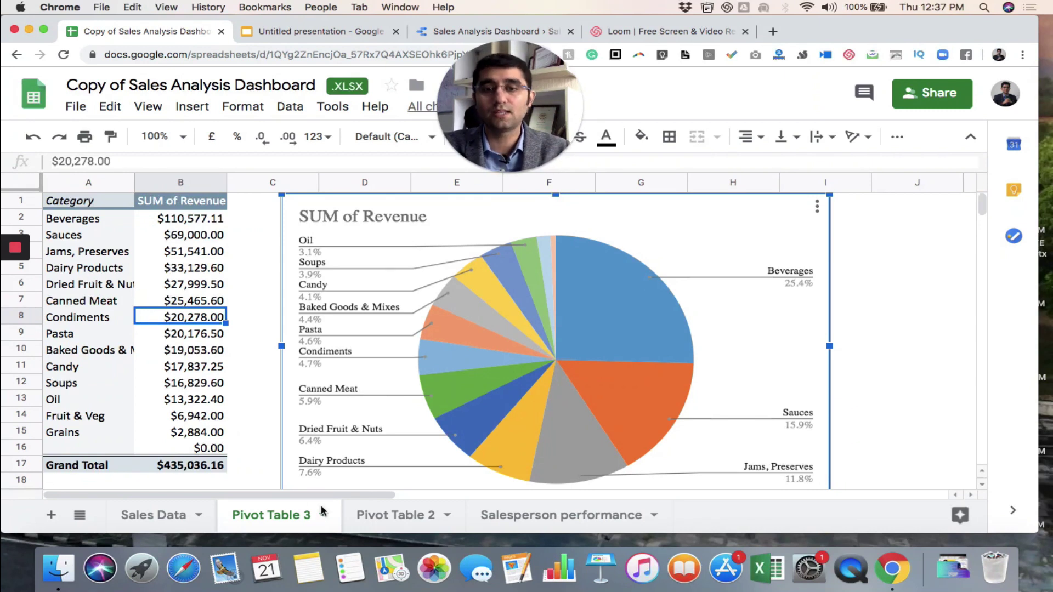
Review the salesperson bar chart and category pie chart, then switch to the Sales Analysis Dashboard.
click(370, 519)
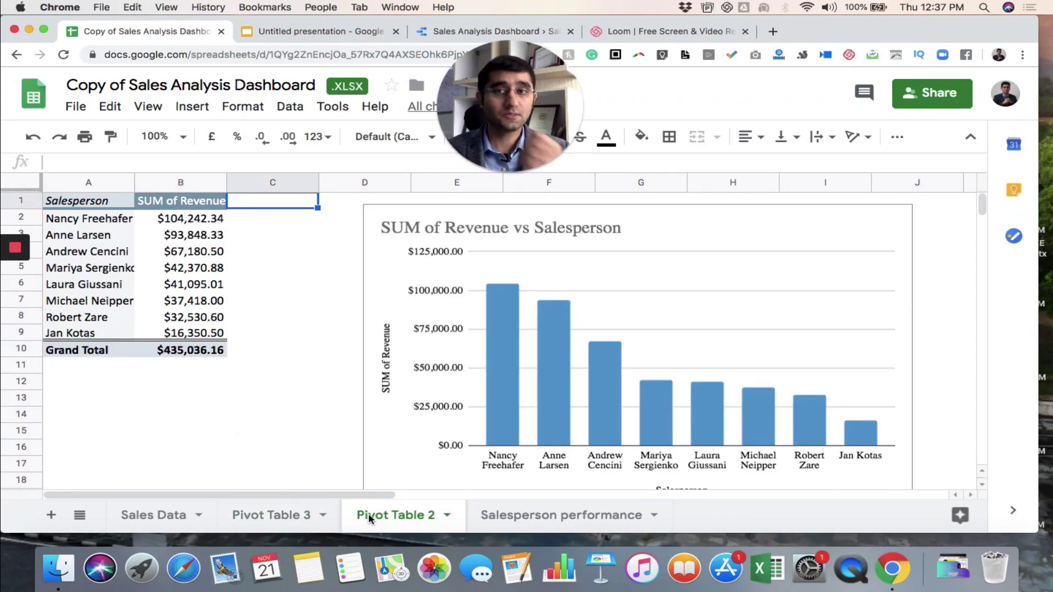
click(284, 517)
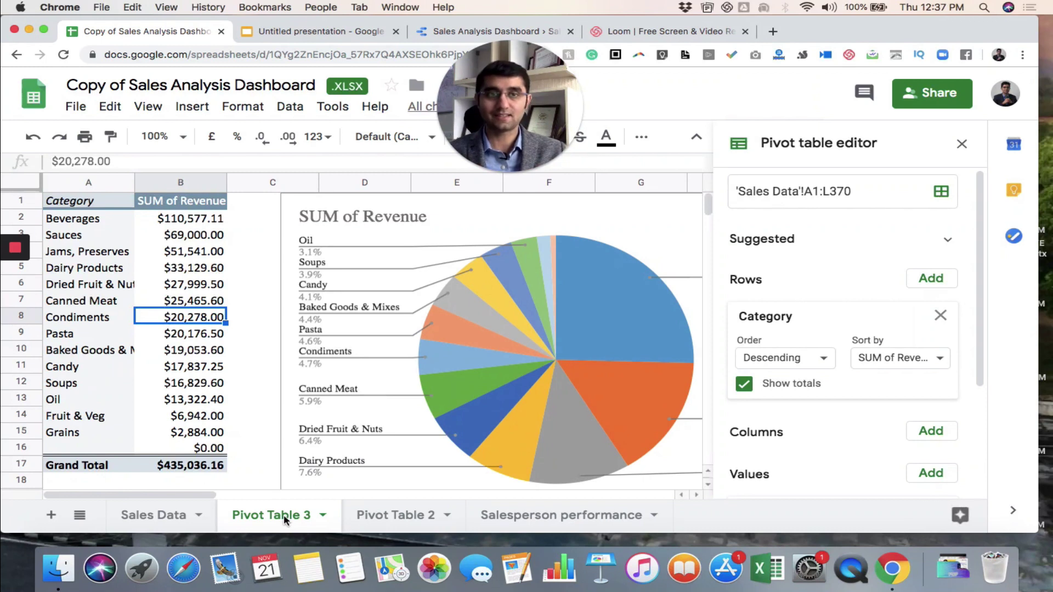
click(961, 144)
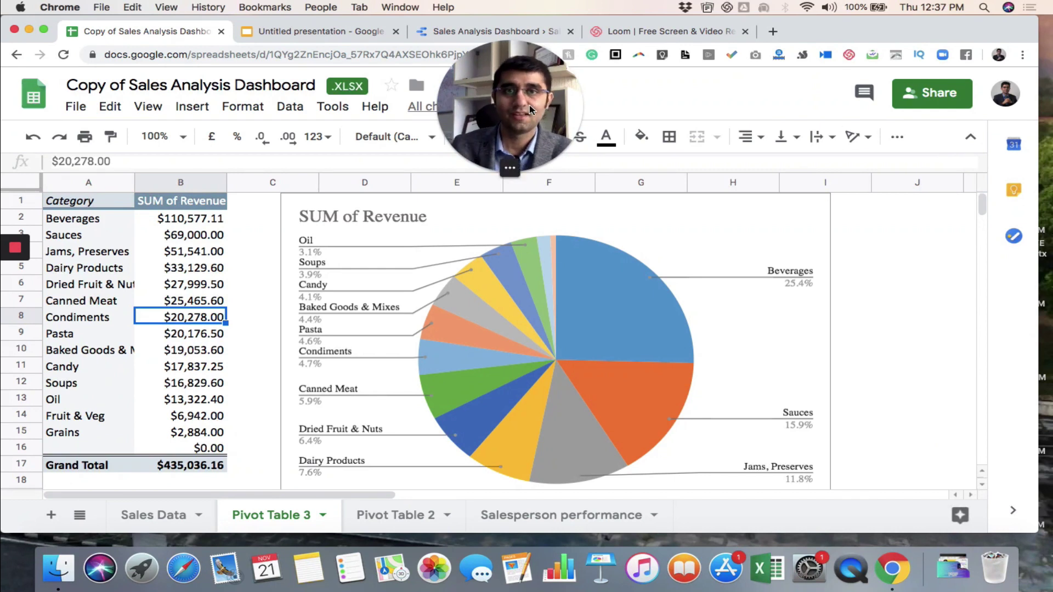
drag(572, 111, 745, 130)
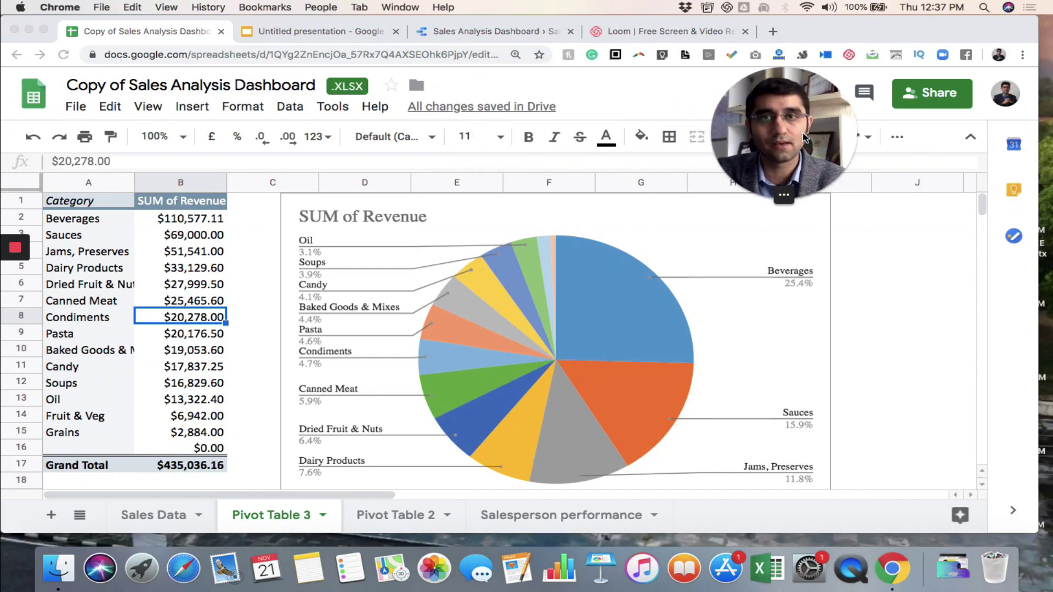
click(453, 32)
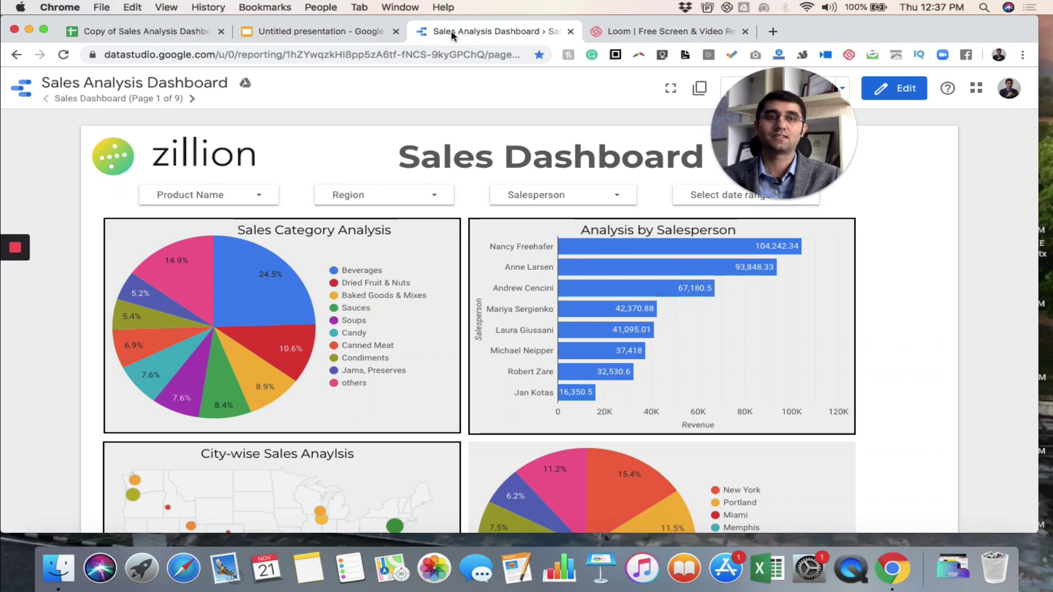
drag(809, 129, 934, 163)
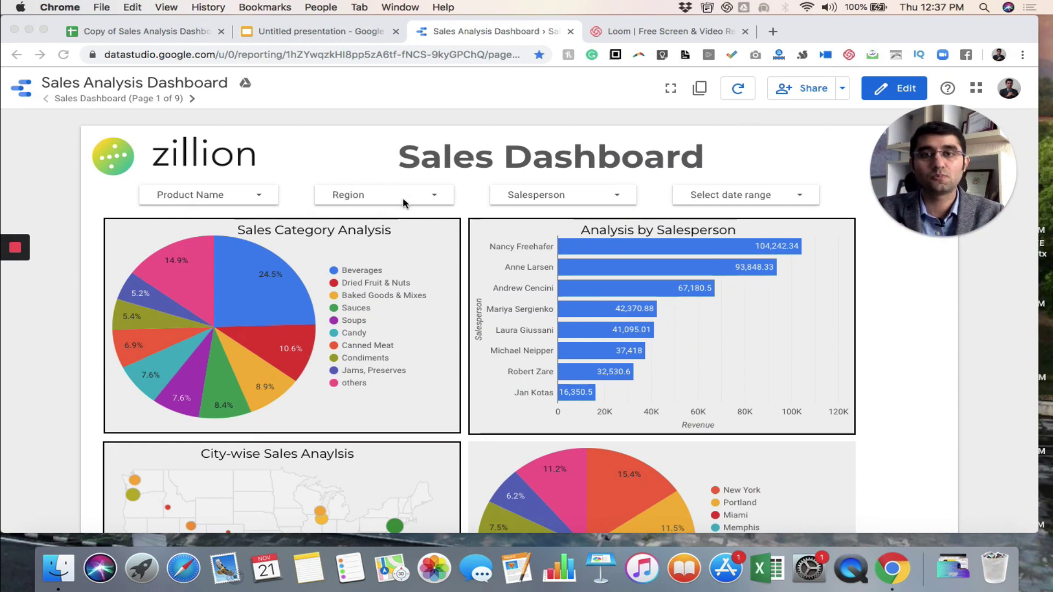
Set the Region filter to North only and scroll through the filtered dashboard charts.
click(434, 199)
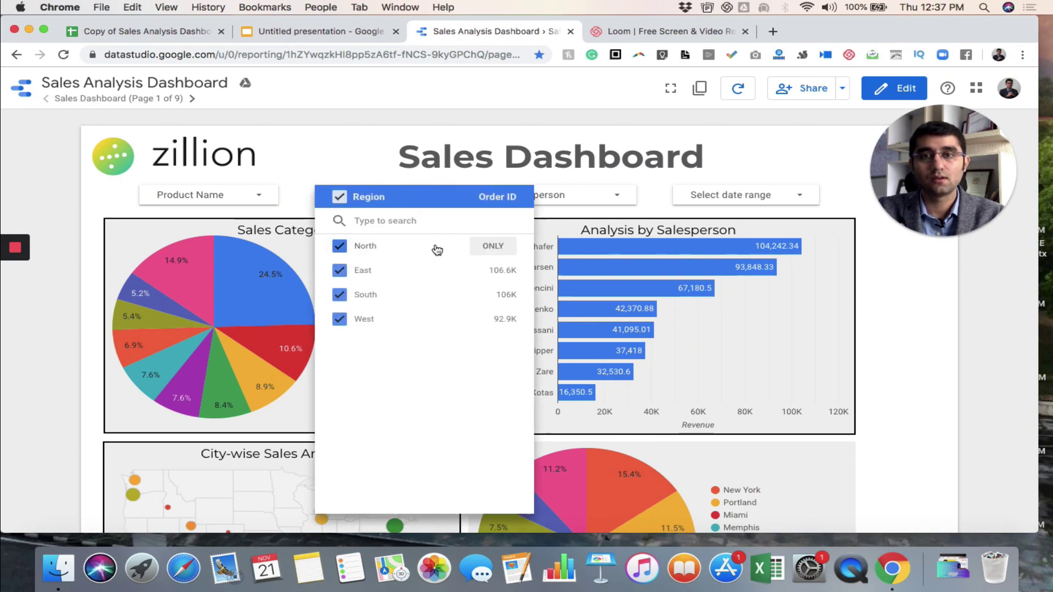
click(492, 247)
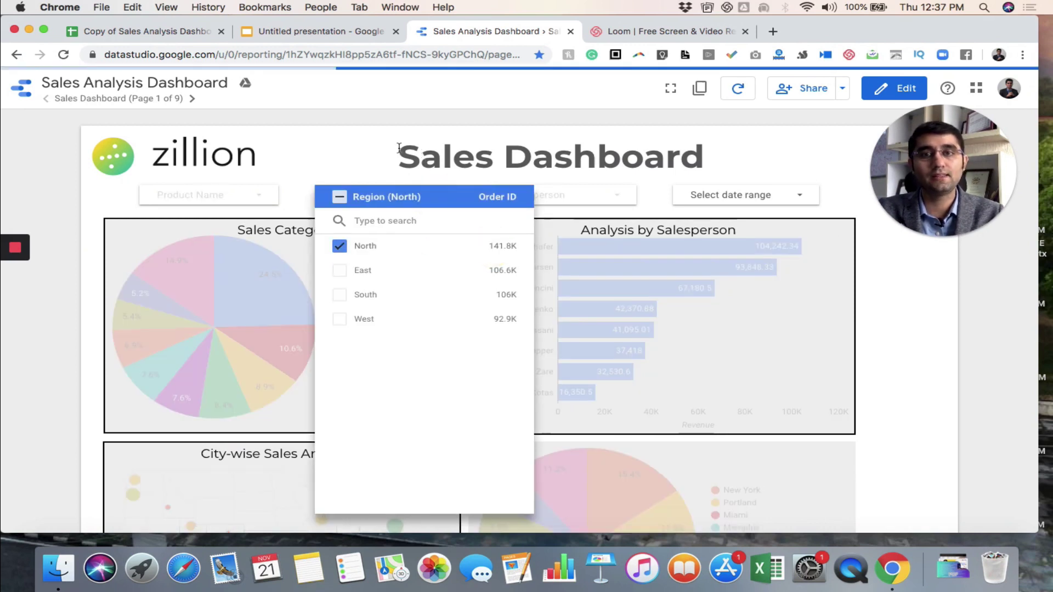
click(366, 155)
scroll(365, 153, down, 5)
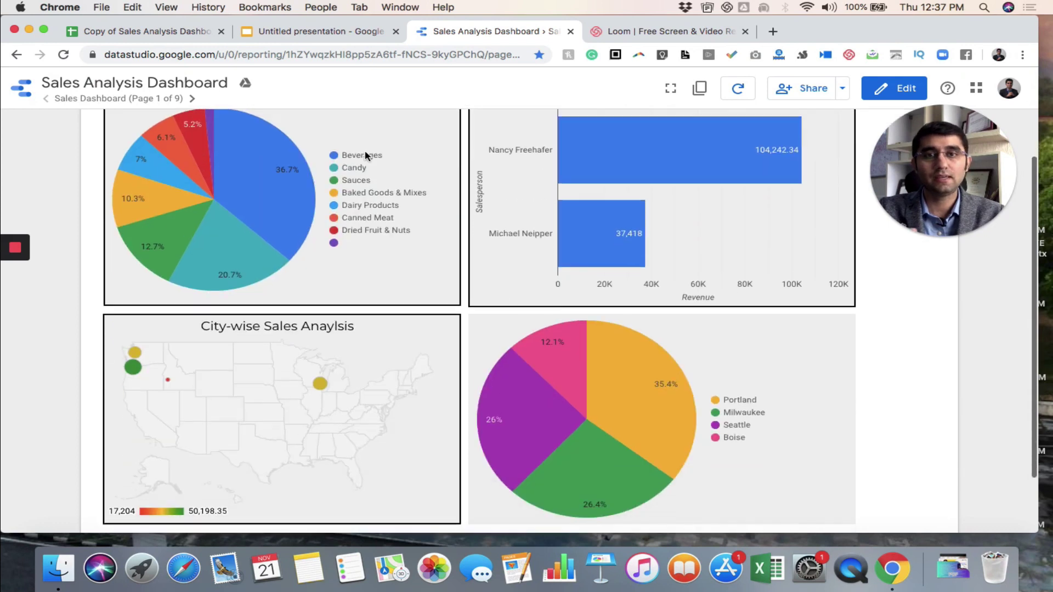
scroll(366, 154, down, 2)
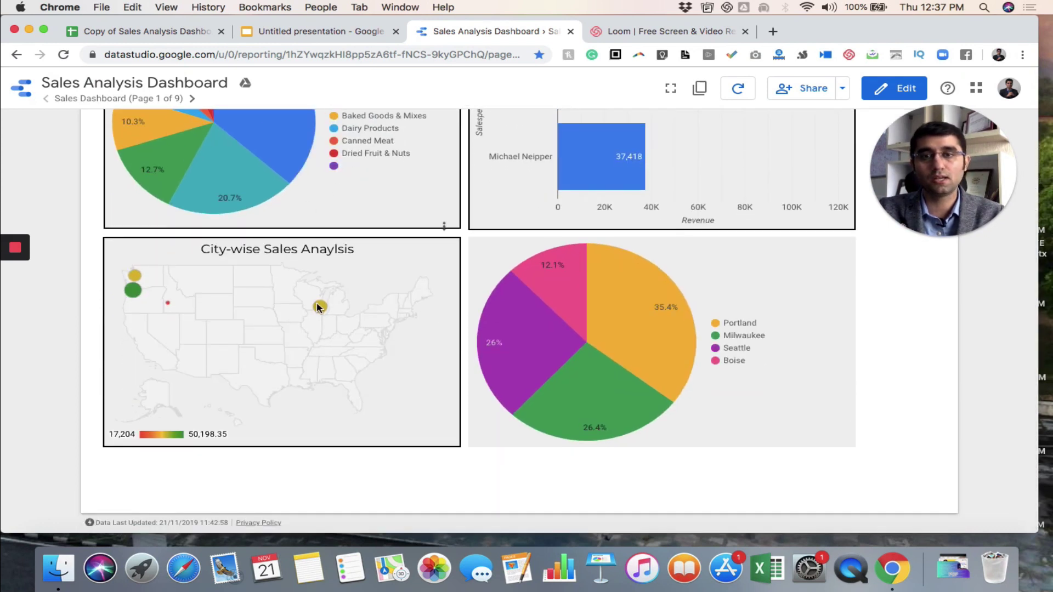
mouse_move(132, 290)
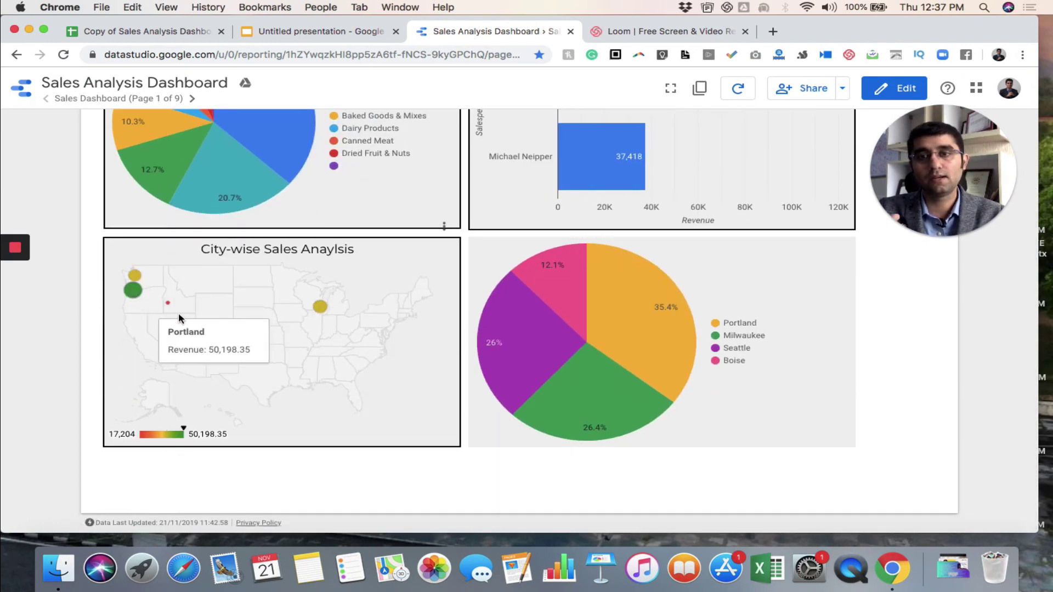
scroll(310, 219, up, 4)
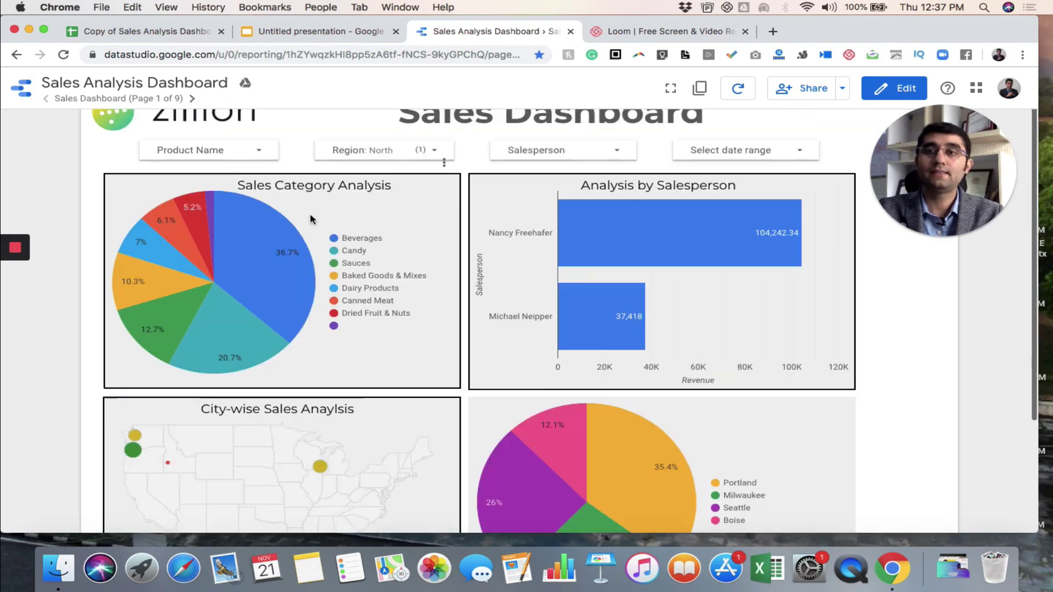
scroll(311, 219, up, 1)
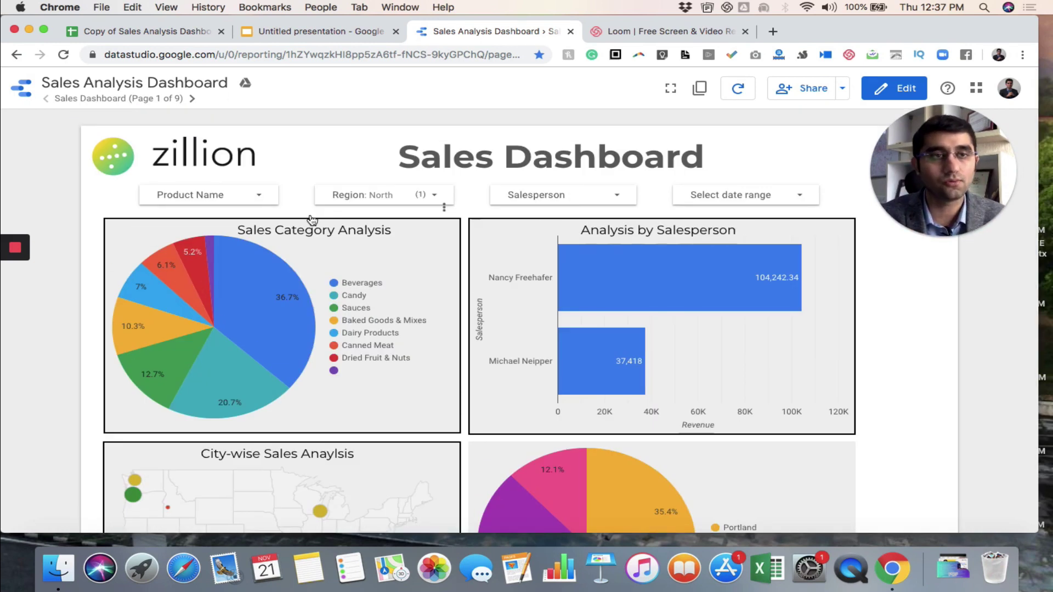